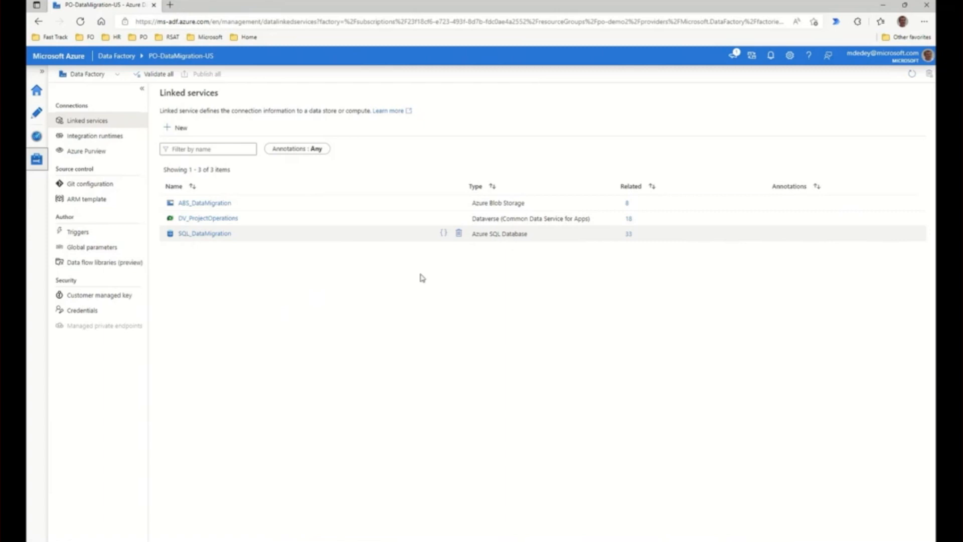
Step: Open the 0 - Download pipeline for authoring, start a debug run and refresh the run output until the activities finish
left_click(36, 116)
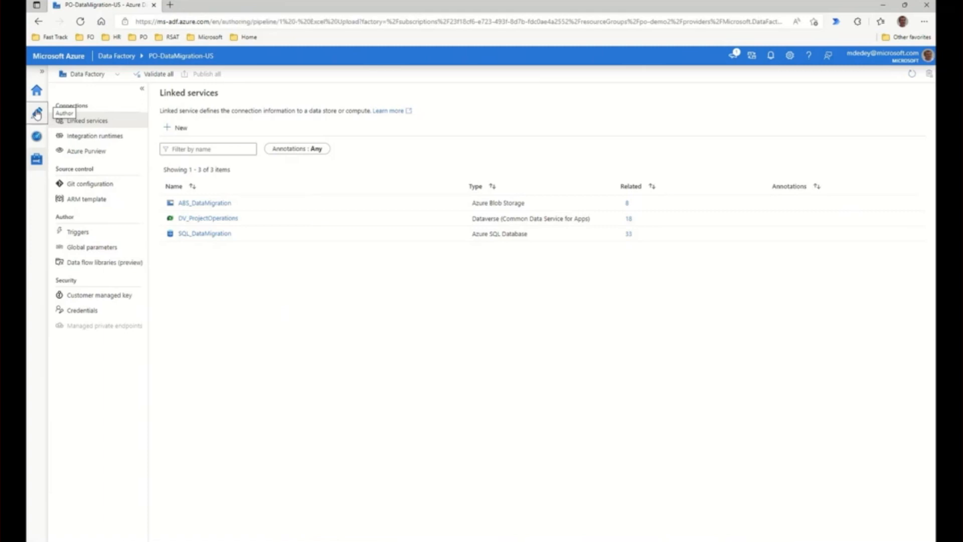
left_click(101, 144)
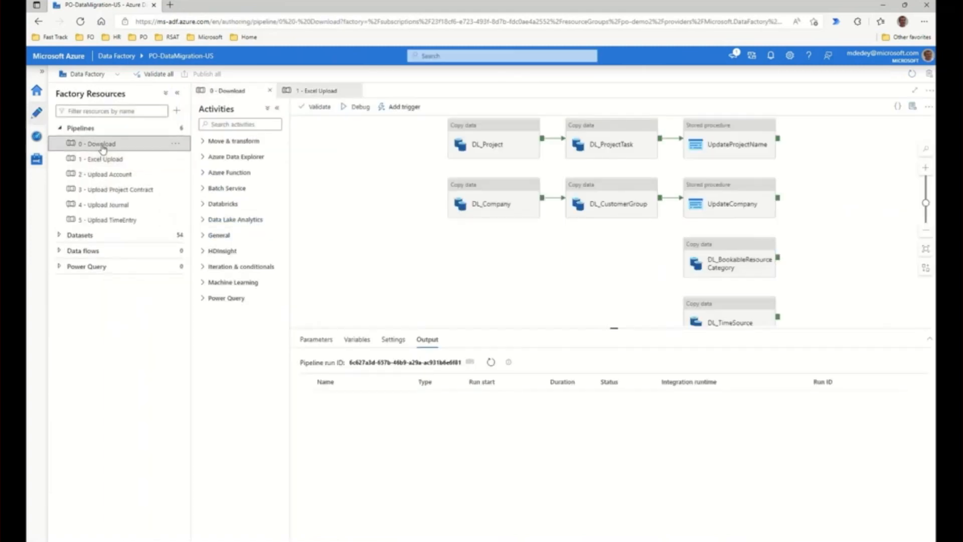
left_click(362, 108)
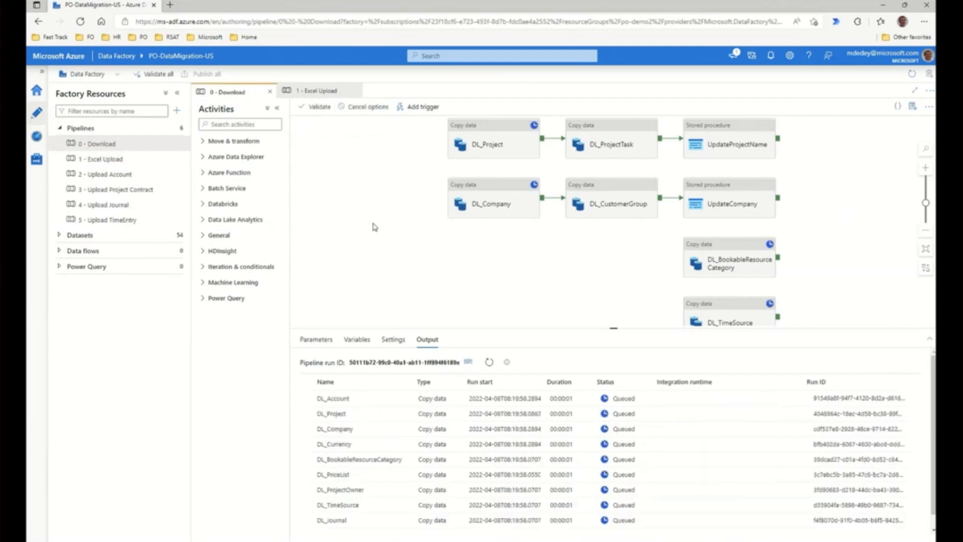
left_click(489, 363)
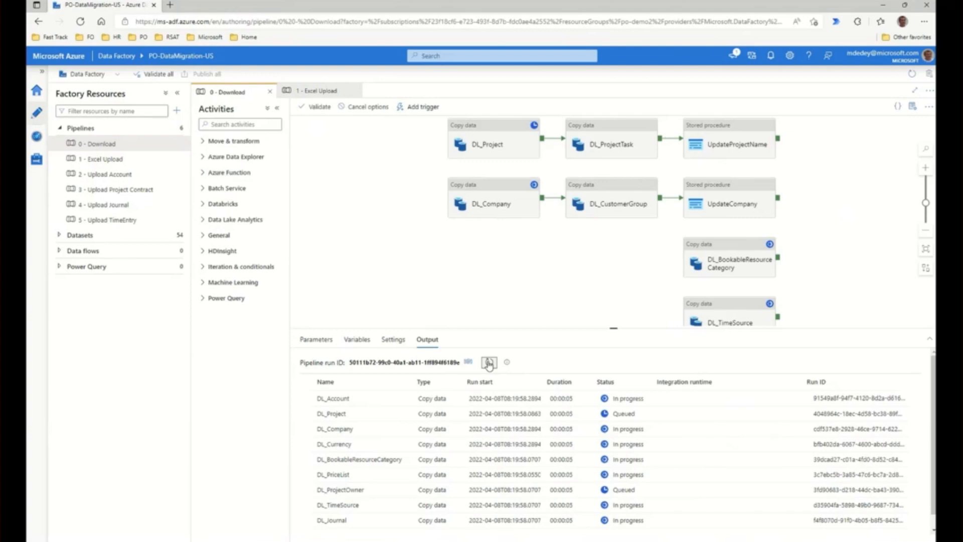
left_click(490, 363)
left_click(489, 363)
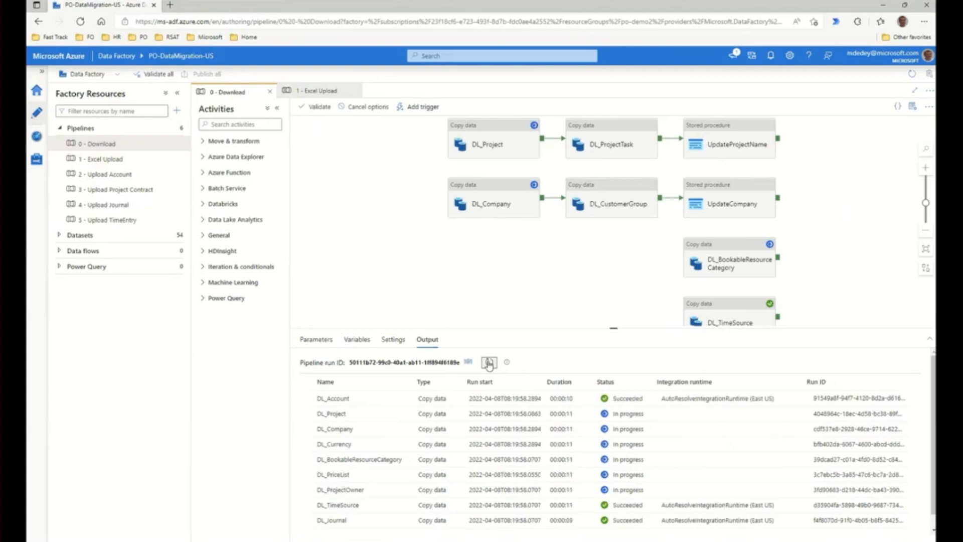
left_click(489, 363)
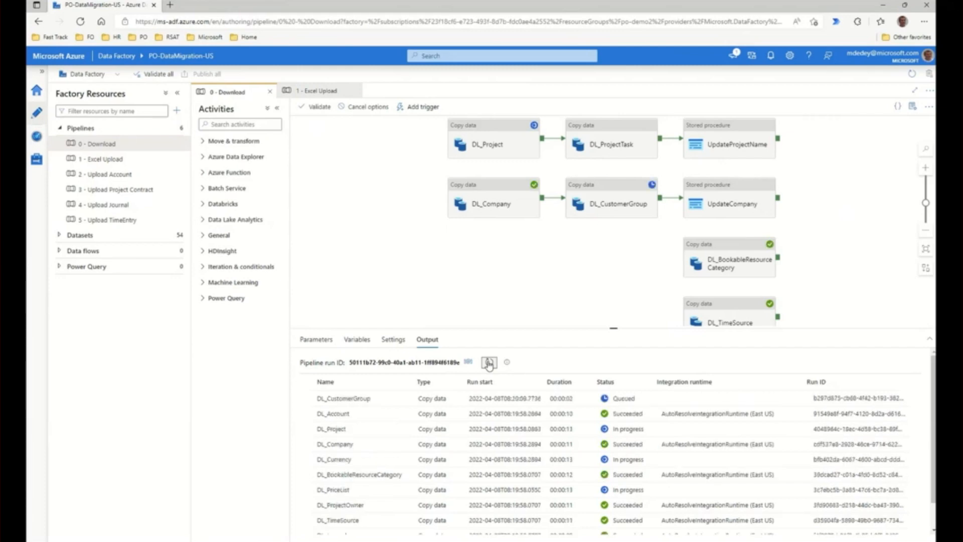
left_click(489, 363)
left_click(490, 363)
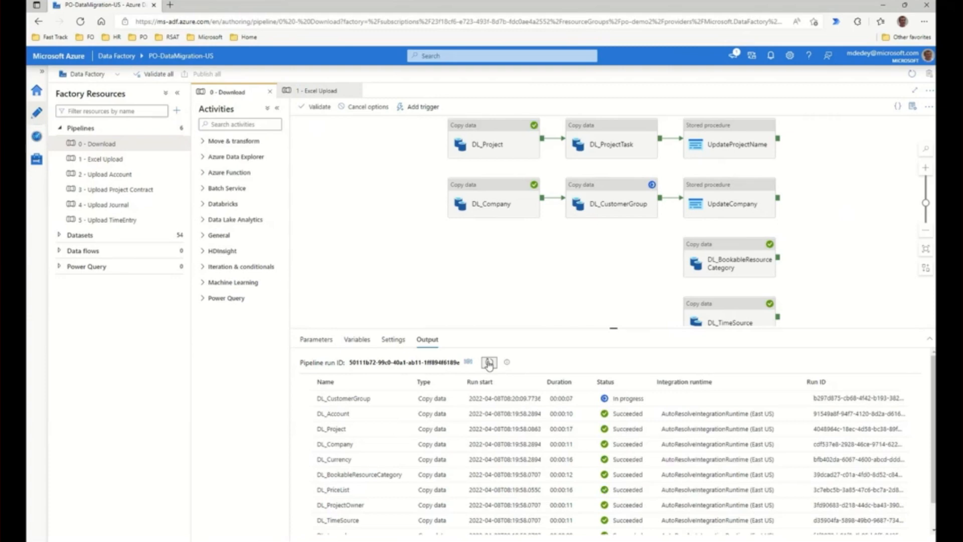
left_click(489, 362)
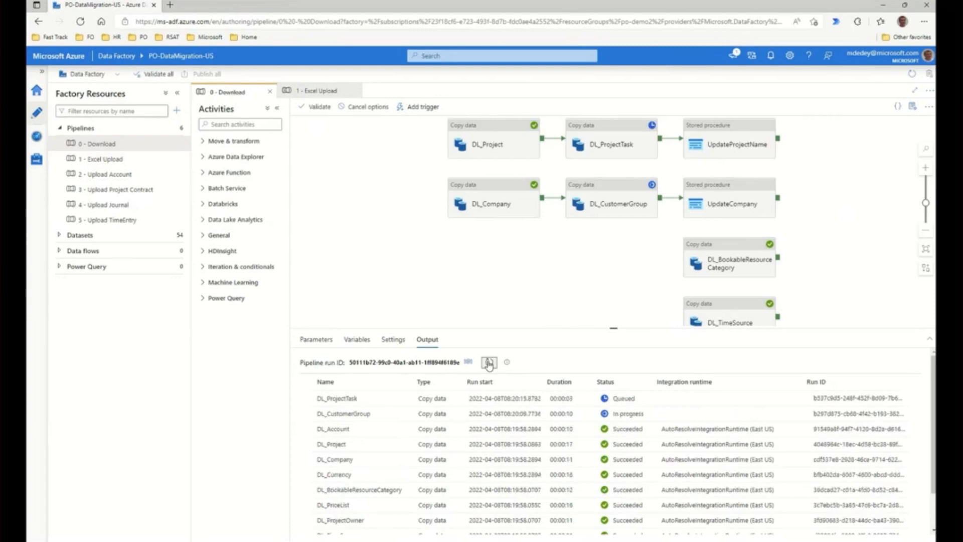
left_click(489, 363)
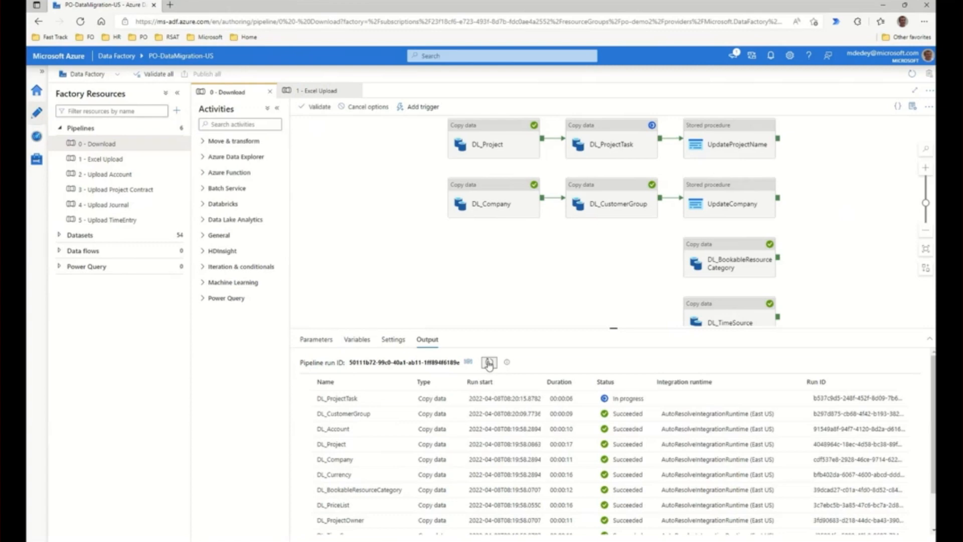
left_click(489, 363)
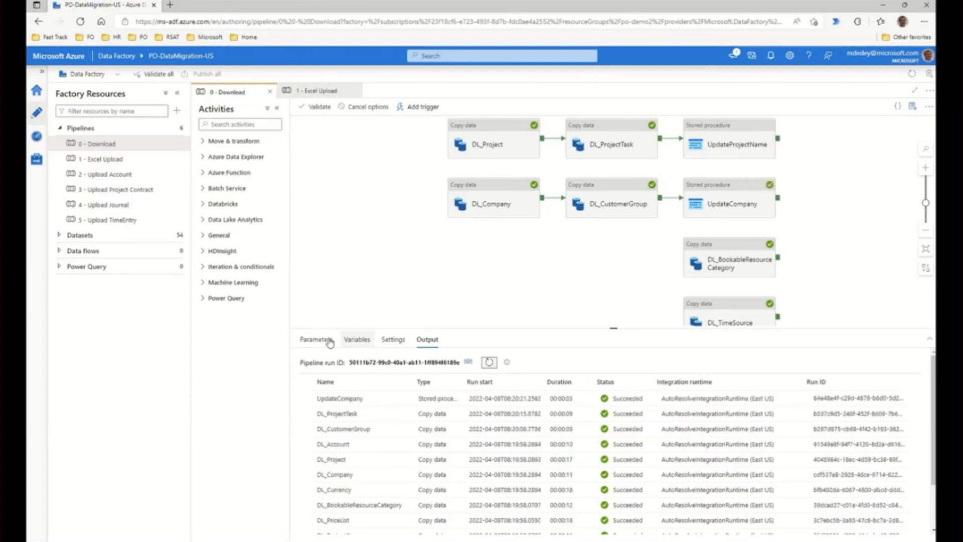
Step: Start a debug run of the 1 - Excel Upload pipeline and refresh its run output
left_click(111, 160)
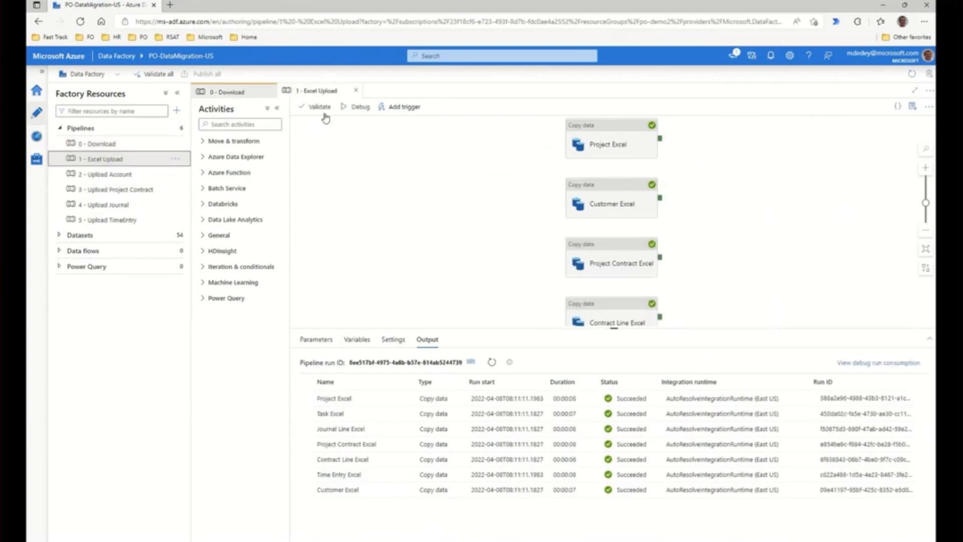
left_click(359, 109)
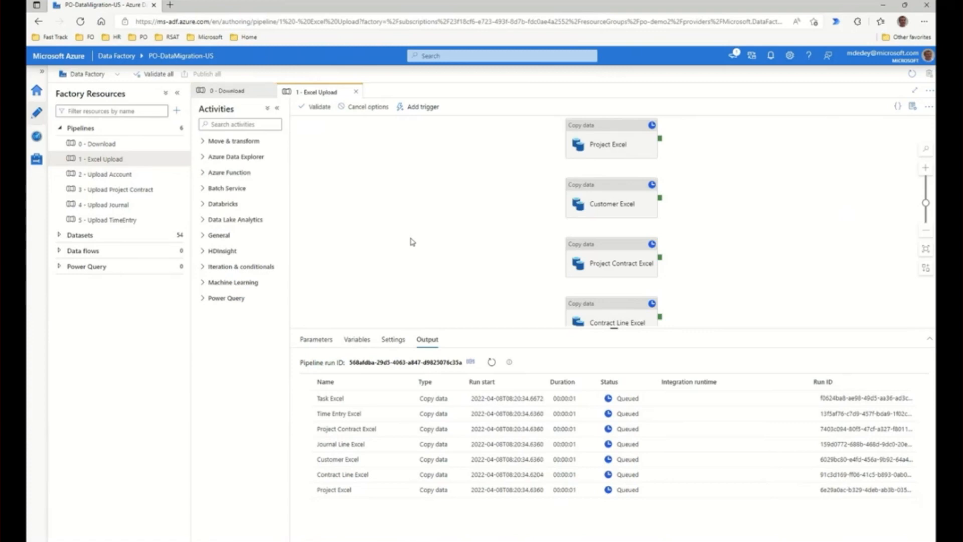
left_click(492, 363)
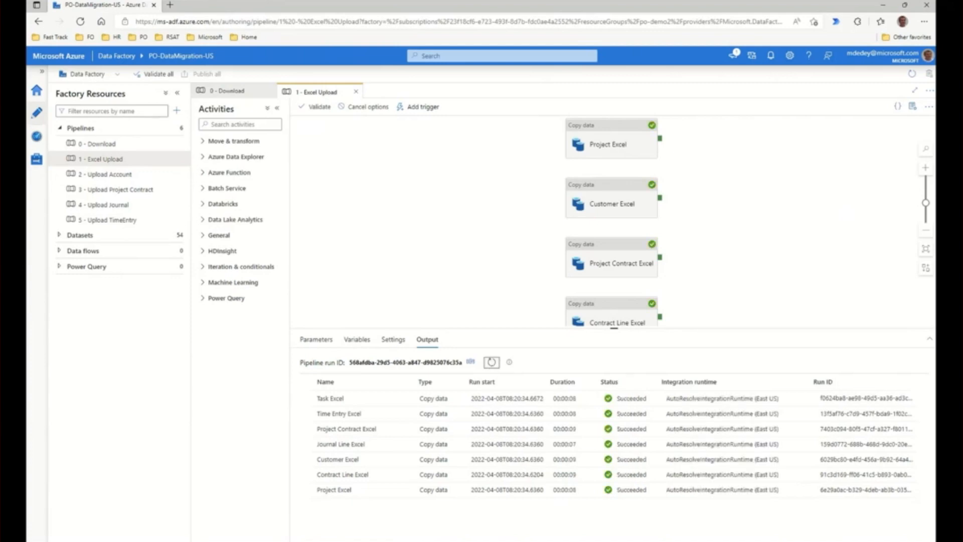
Step: Switch to SQL Server Management Studio, run SELECT * FROM CU_Account, and compare the rows with My Active Accounts in Dynamics 365
key("alt+Tab")
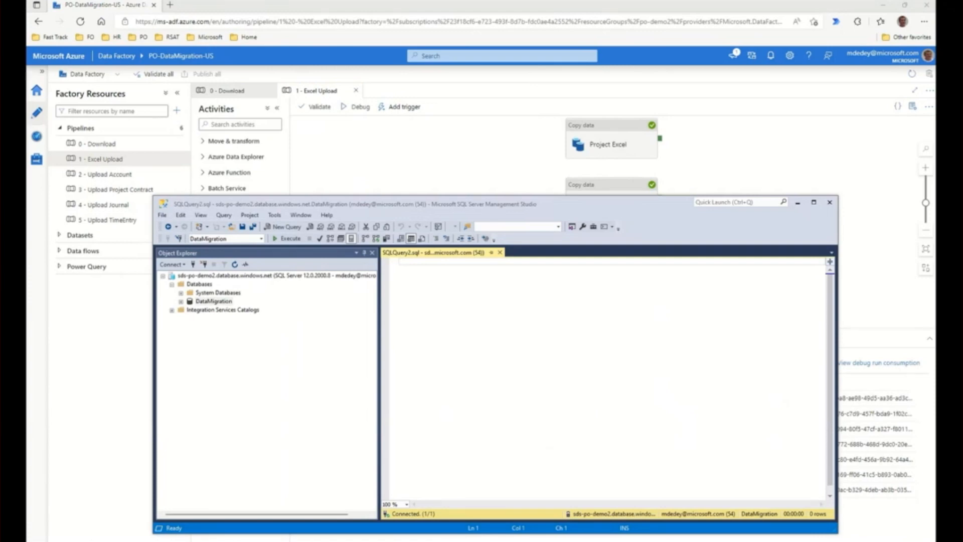
left_click(435, 268)
type("SELECT * FROM CU_Account")
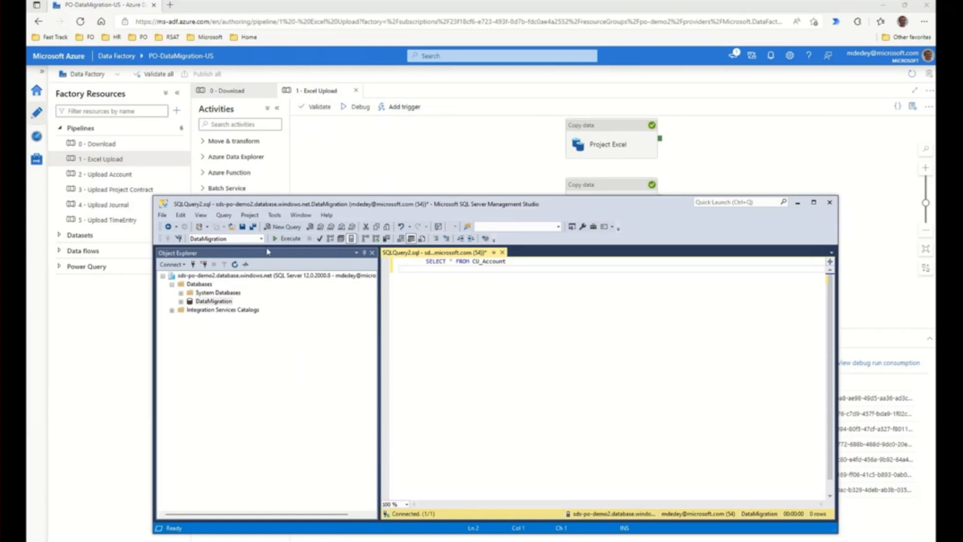
left_click(286, 238)
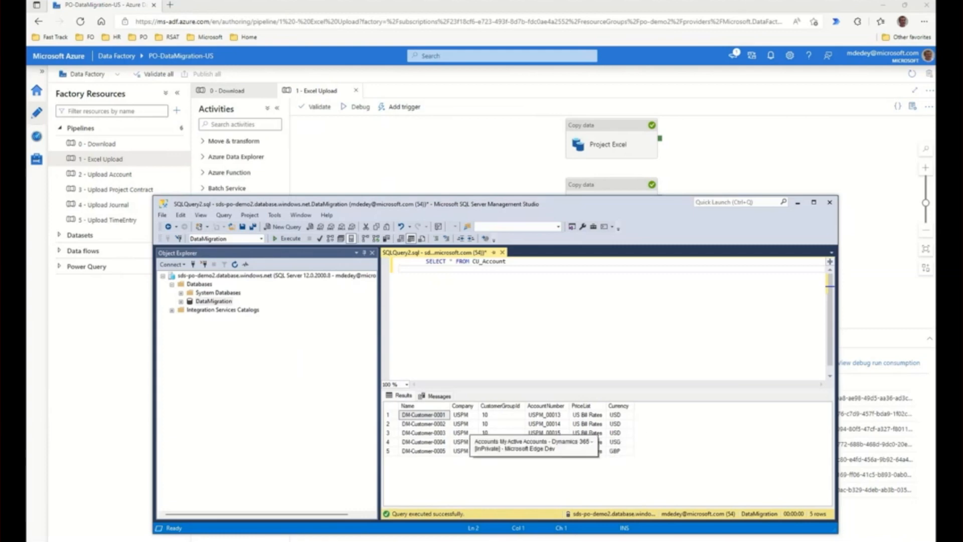
left_click(542, 539)
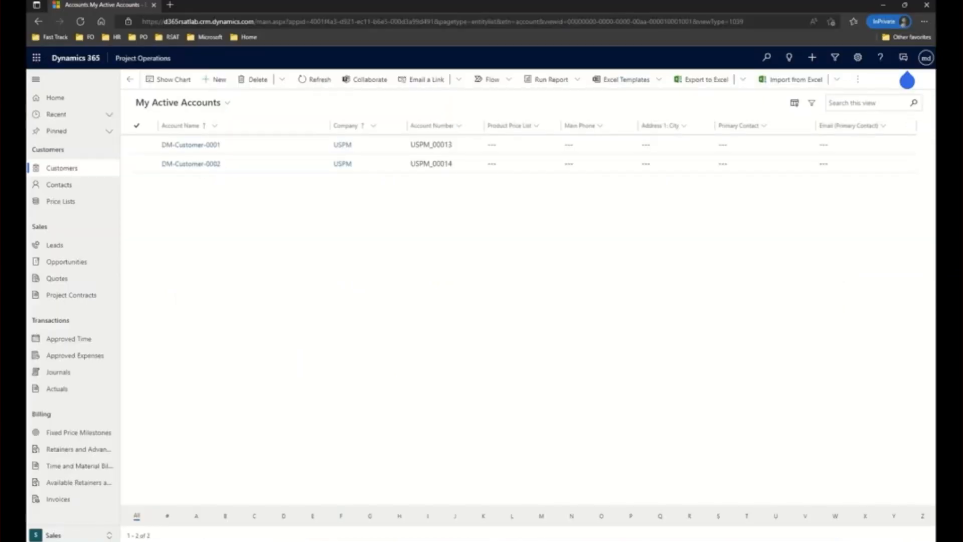
Step: Return to SQL Server Management Studio, add the line EXEC UL_CreateAccount to the query, and execute only that line
left_click(522, 539)
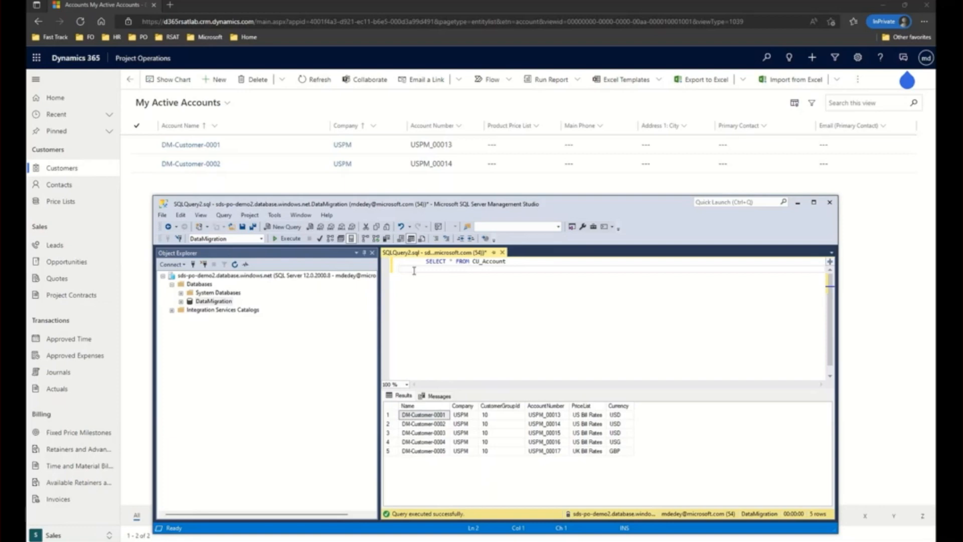
type("EXEC UL_CreateAccount")
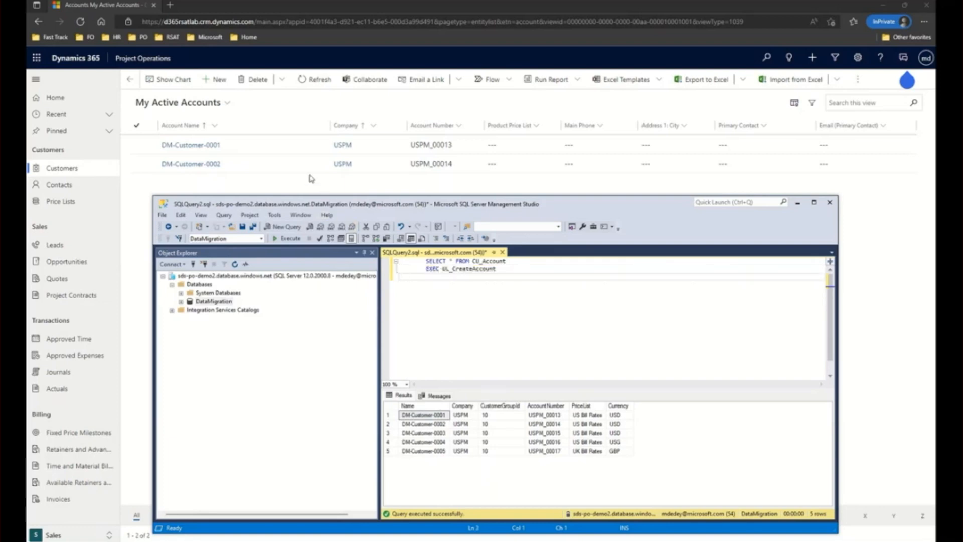
left_click(291, 239)
left_click_drag(497, 269, 412, 269)
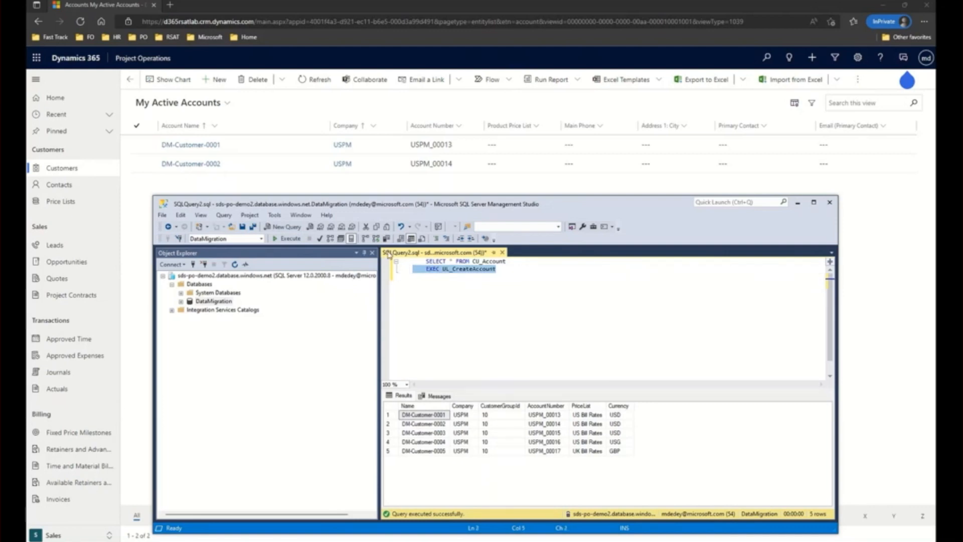
left_click(291, 239)
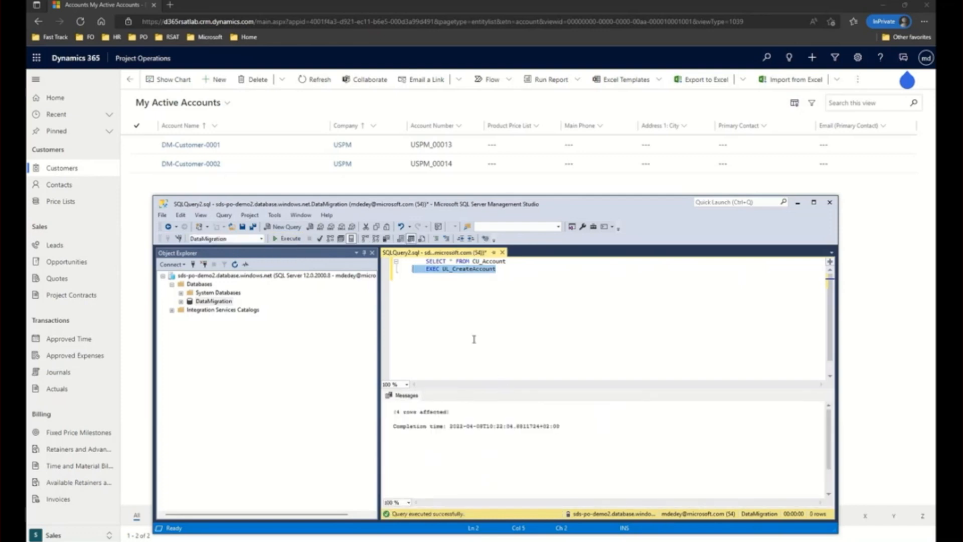
Step: Replace the EXEC line with SELECT * FROM UL_Account, run both queries, and enlarge the results area to compare the tables
left_click(468, 321)
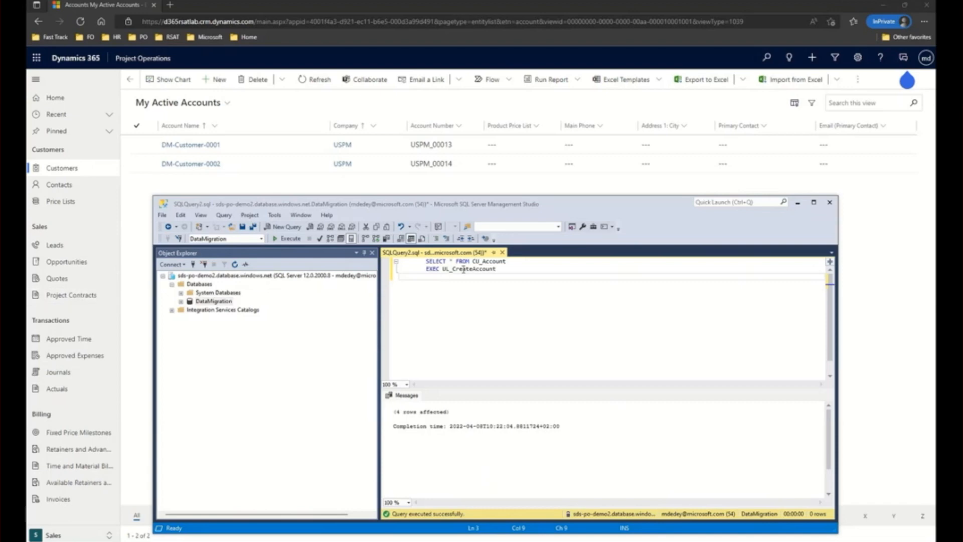
left_click_drag(461, 269, 413, 269)
left_click(505, 270)
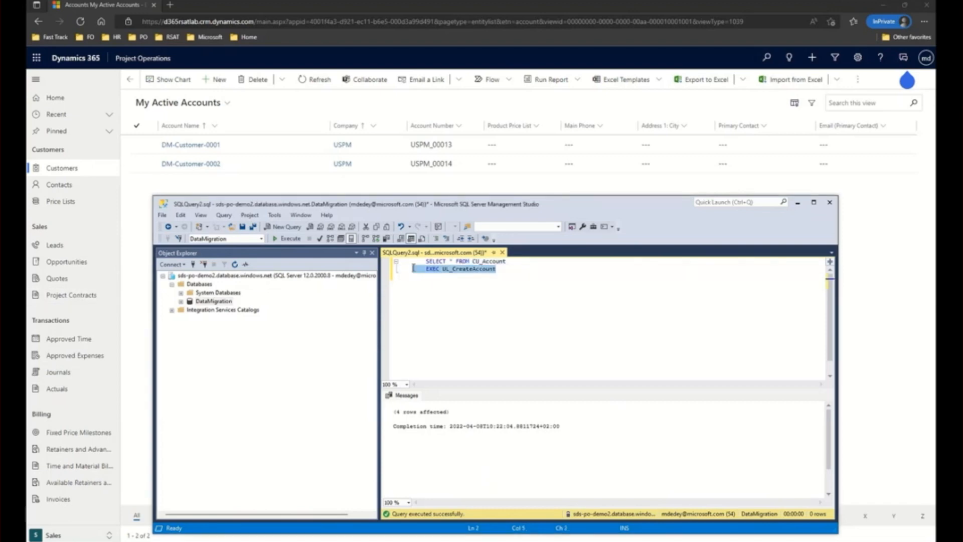
type("SELECT * FROM UL_Account")
left_click(287, 238)
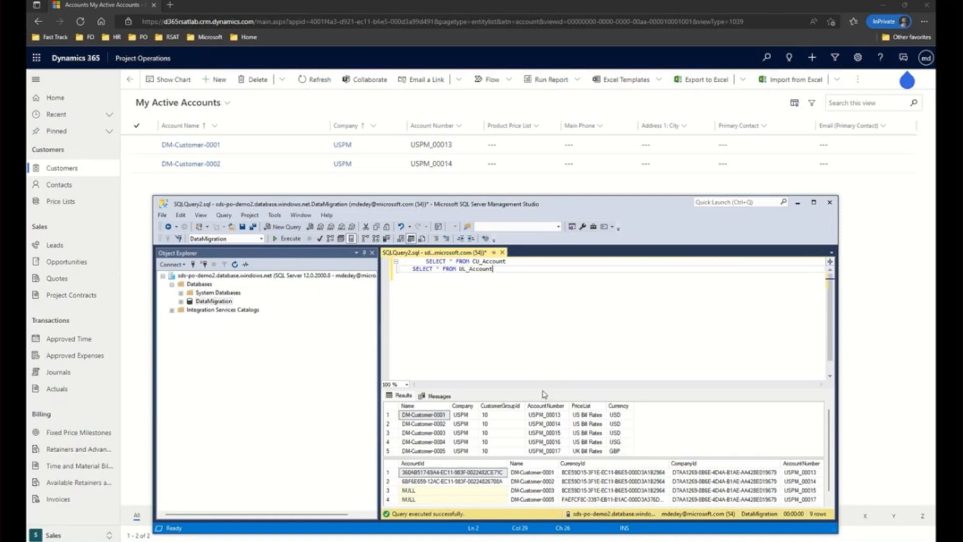
left_click_drag(545, 391, 552, 337)
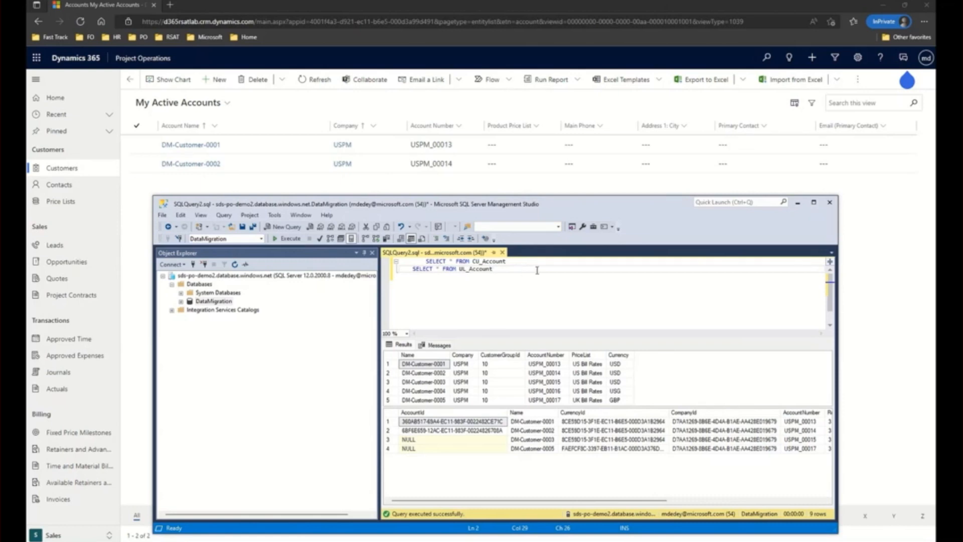
Step: Add an UPDATE statement setting CU_Account Currency to 'USD' for DM-Customer-0004, filtered by its account number, and execute only that statement
key("Return")
type("UPDATE CU_Account SET Currency = 'USD' where AccountNumber = 'USPM_00016'")
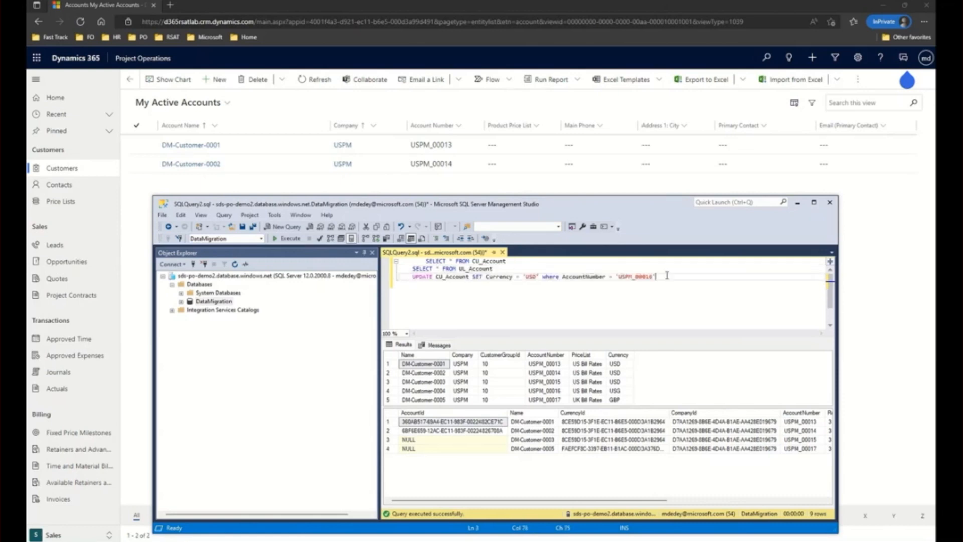
left_click_drag(677, 276, 390, 277)
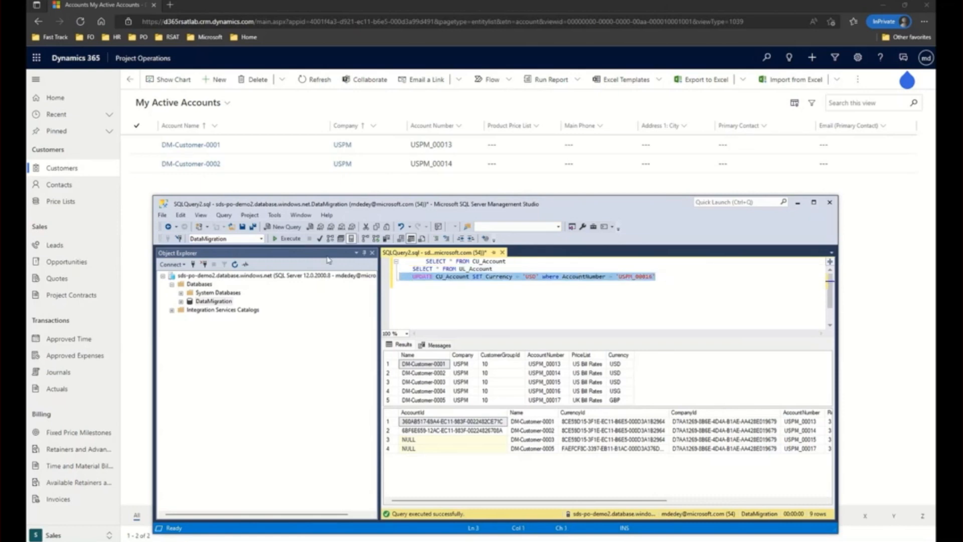
left_click(285, 240)
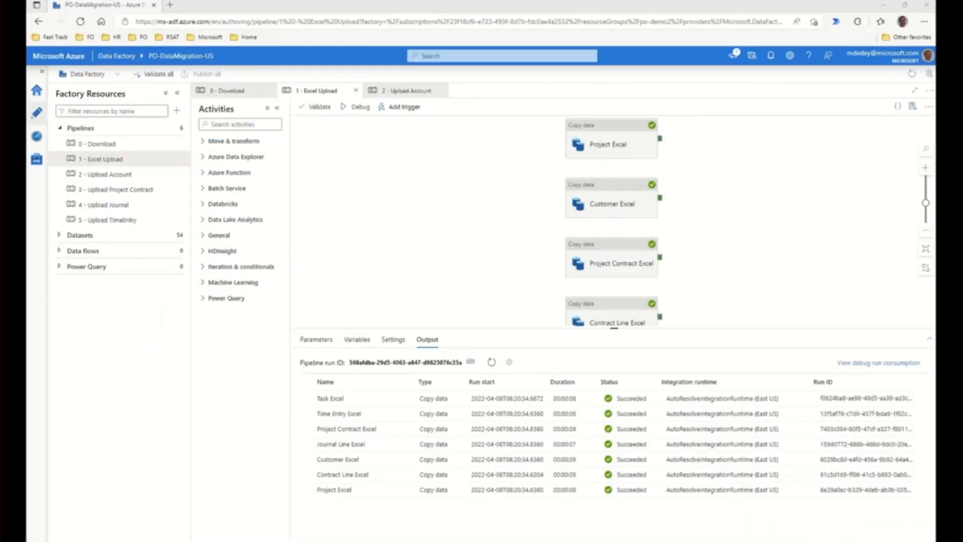
Step: Debug-run the 2 - Upload Account pipeline in Data Factory, refresh its output, and reload My Active Accounts in Dynamics 365
left_click(99, 176)
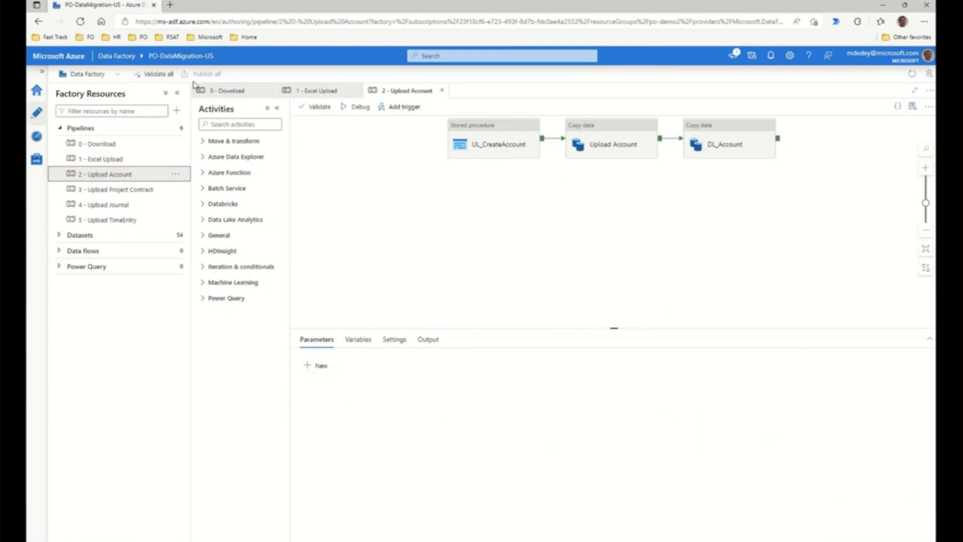
left_click(370, 115)
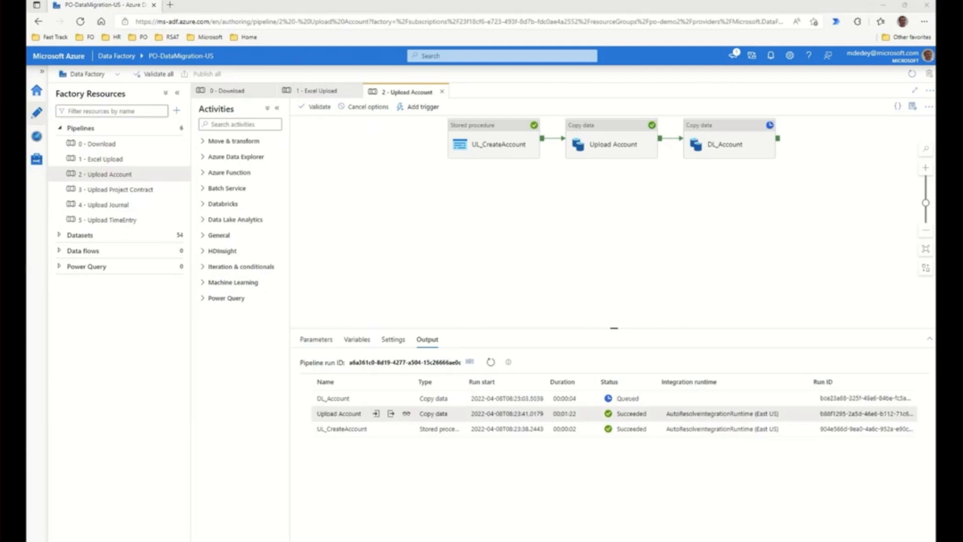
left_click(491, 365)
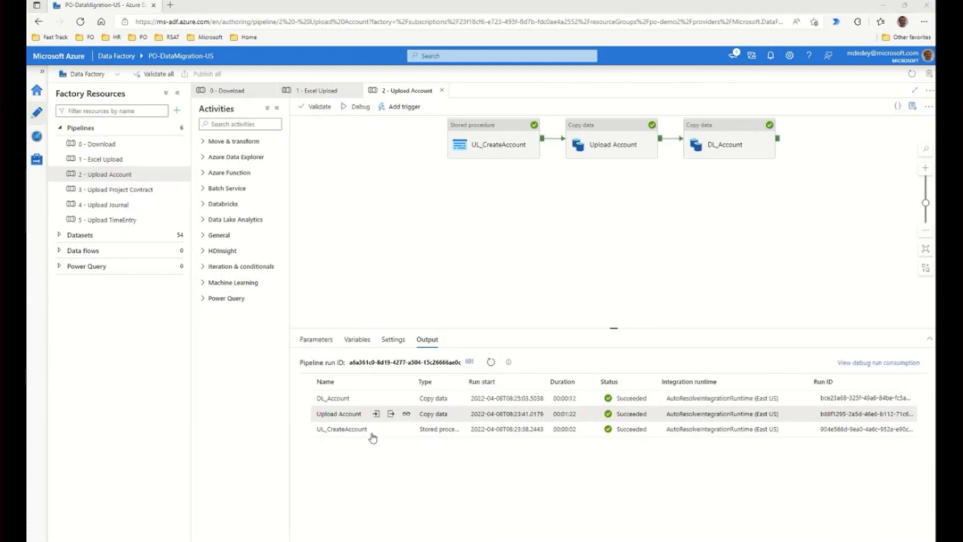
key("alt+Tab")
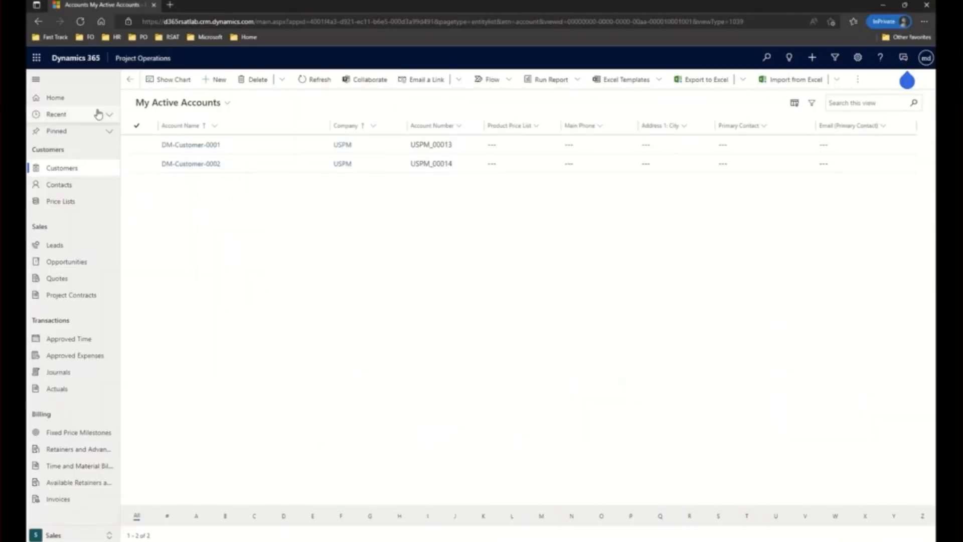
left_click(315, 81)
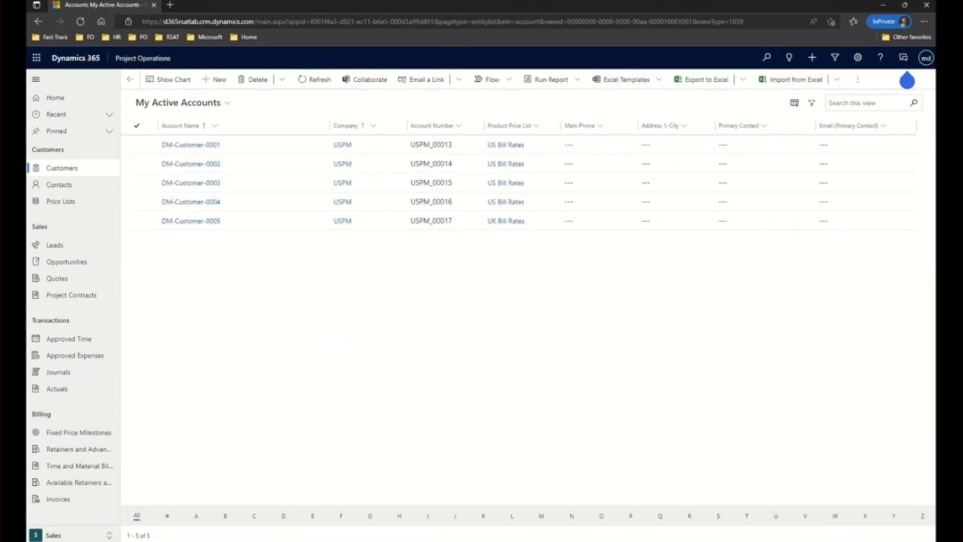
Step: Switch to the Data Migration tool and connect it to the Dynamics 365 environment
key("alt+Tab")
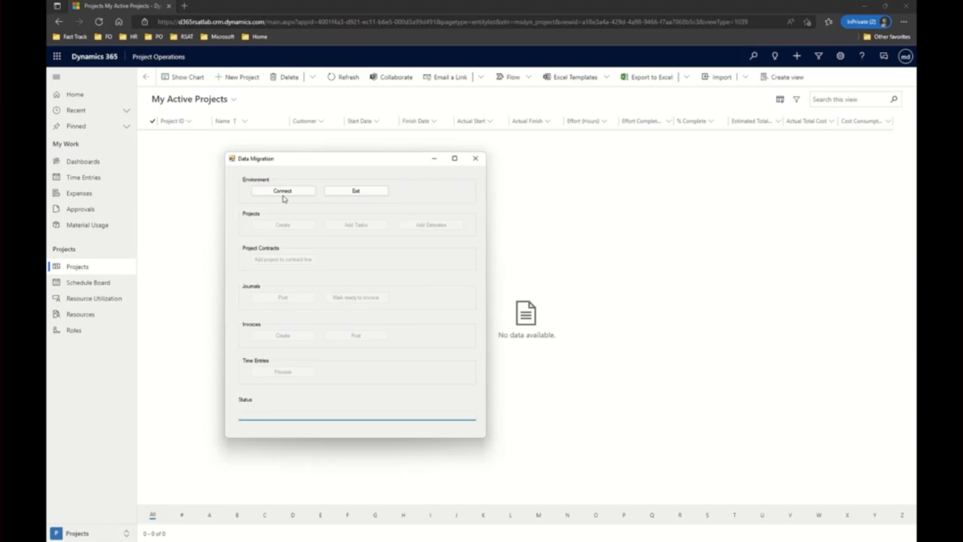
left_click(285, 195)
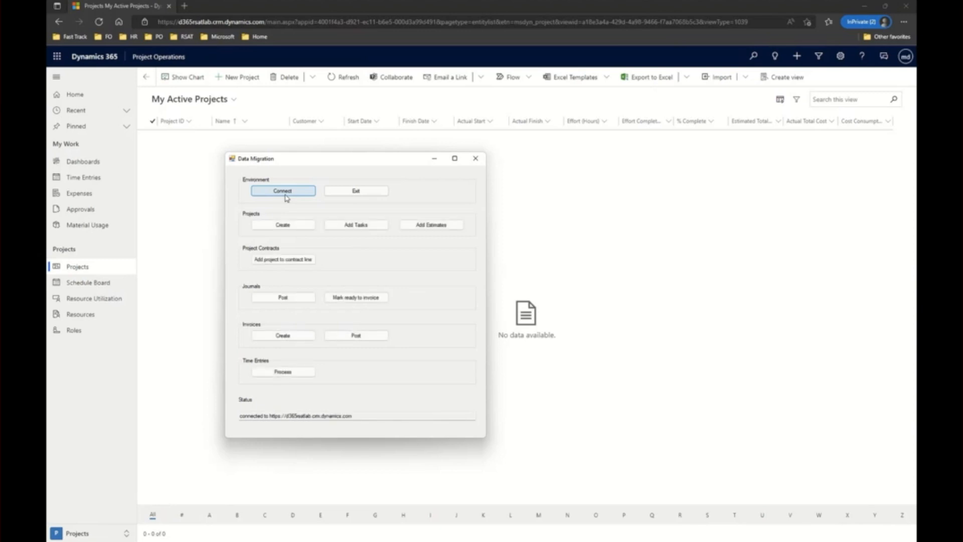
Step: Create the projects in Dynamics 365 with the Data Migration tool
left_click(289, 230)
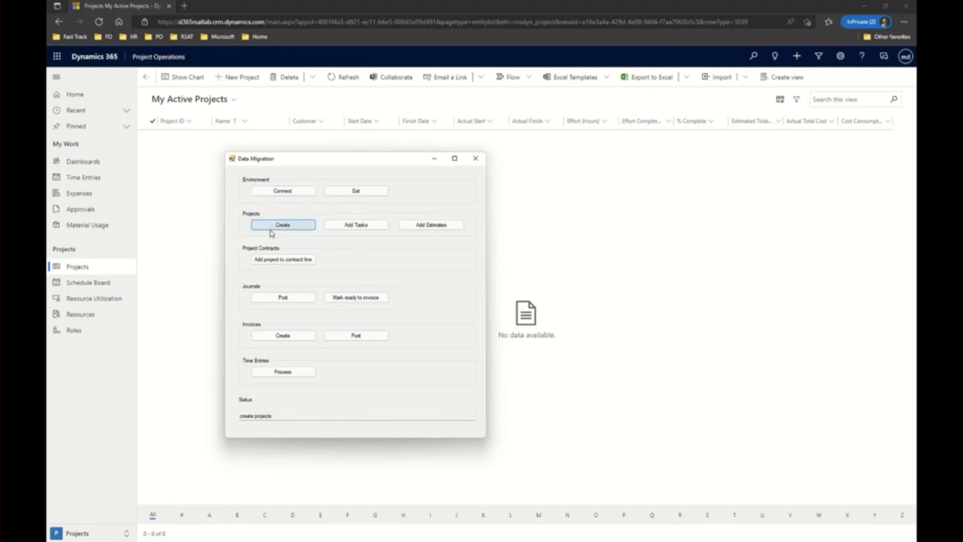
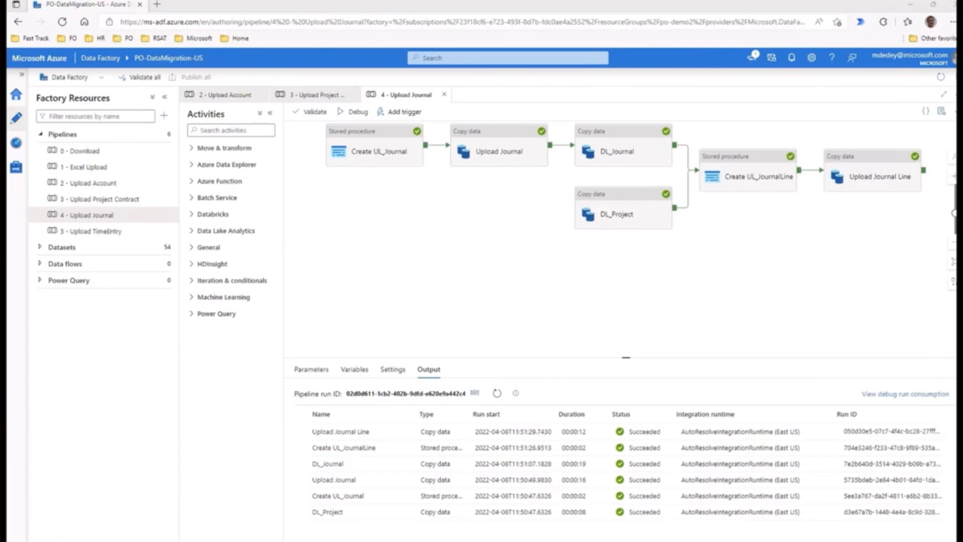
Step: Refresh Active Journals in Dynamics 365, open DM-Journal-0003, and widen the Project column in its journal lines to read the project
key("alt+Tab")
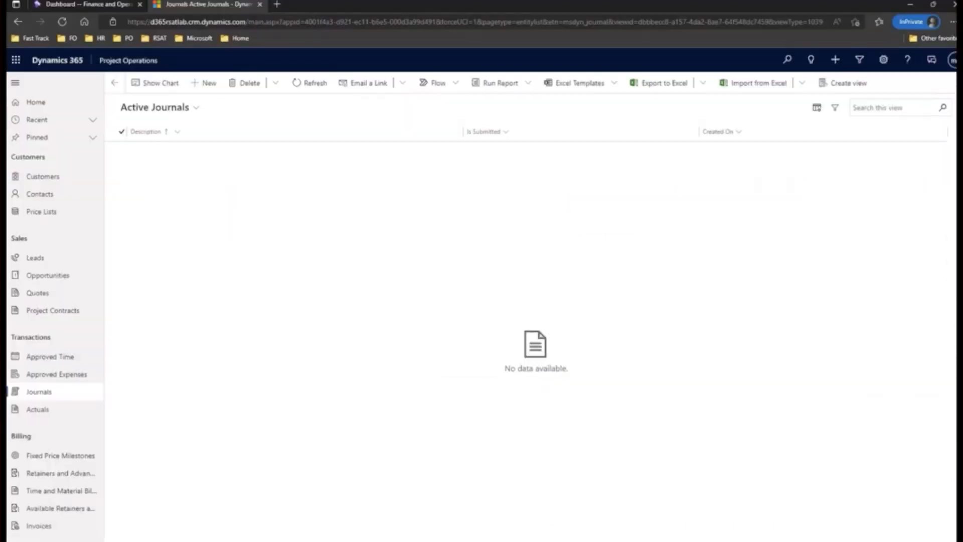
left_click(307, 86)
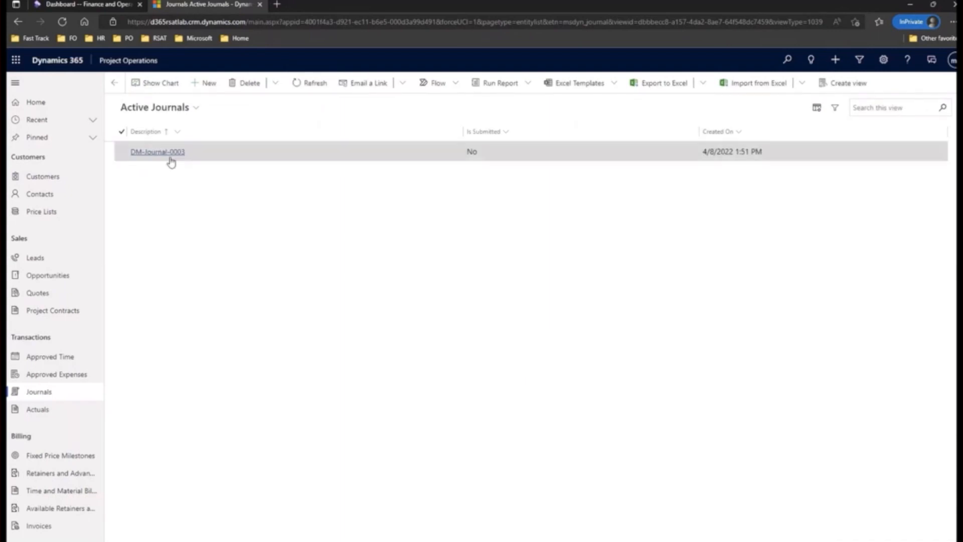
left_click(166, 153)
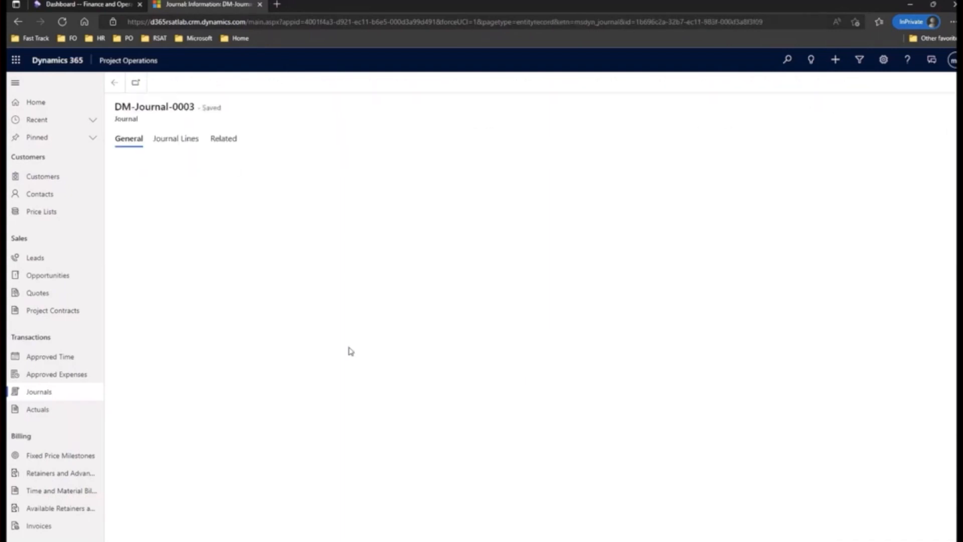
left_click(177, 143)
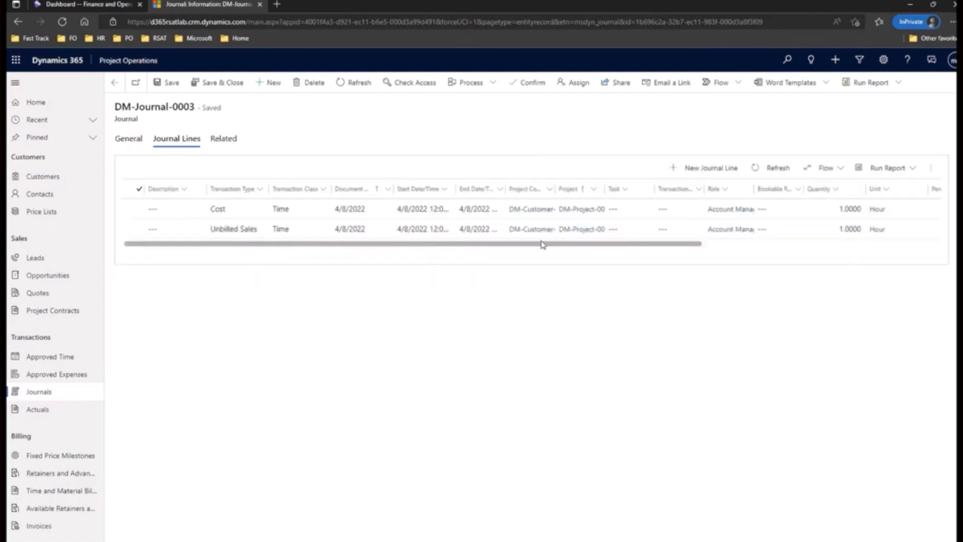
left_click_drag(603, 187, 642, 185)
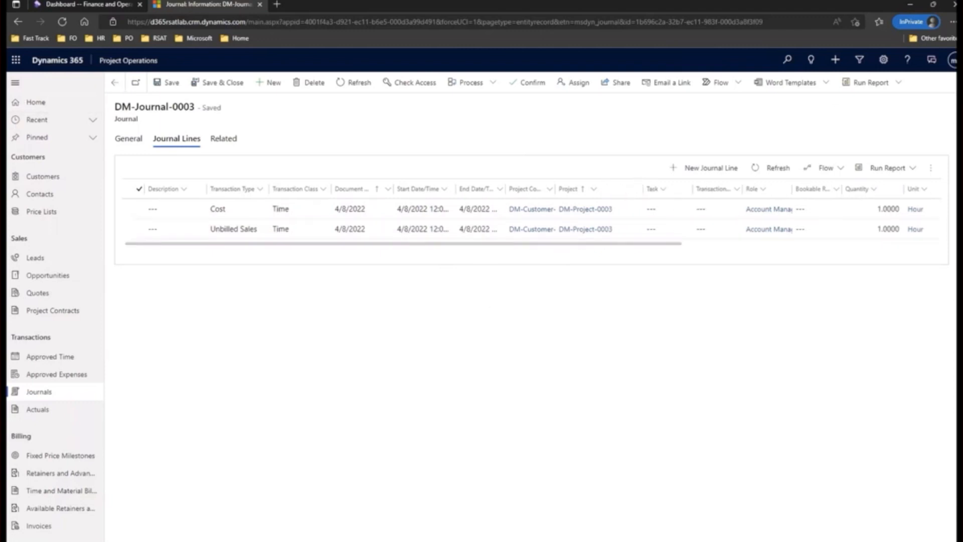
Step: Post the journal with the Data Migration tool and refresh the general details of DM-Journal-0003 in Dynamics 365
key("alt+Tab")
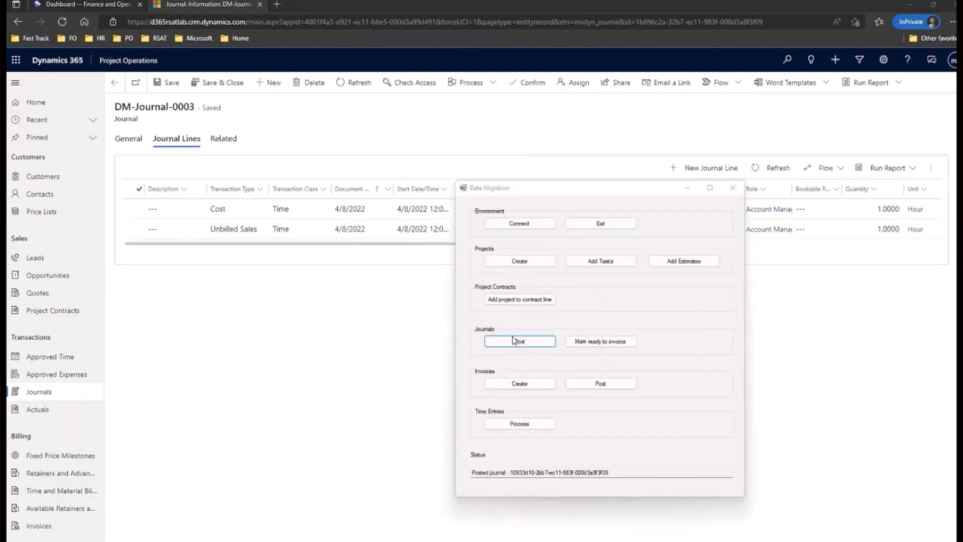
left_click(520, 343)
left_click(520, 343)
left_click(131, 141)
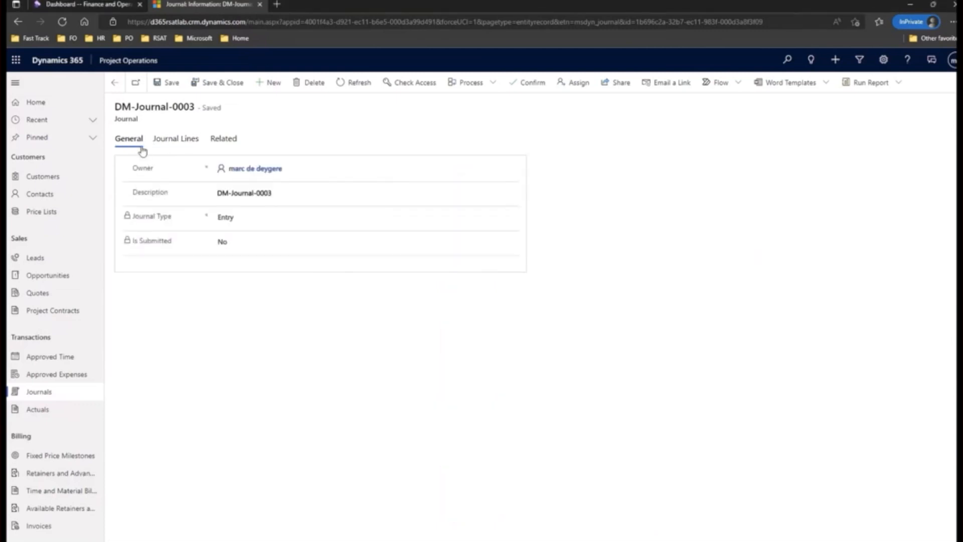
left_click(356, 83)
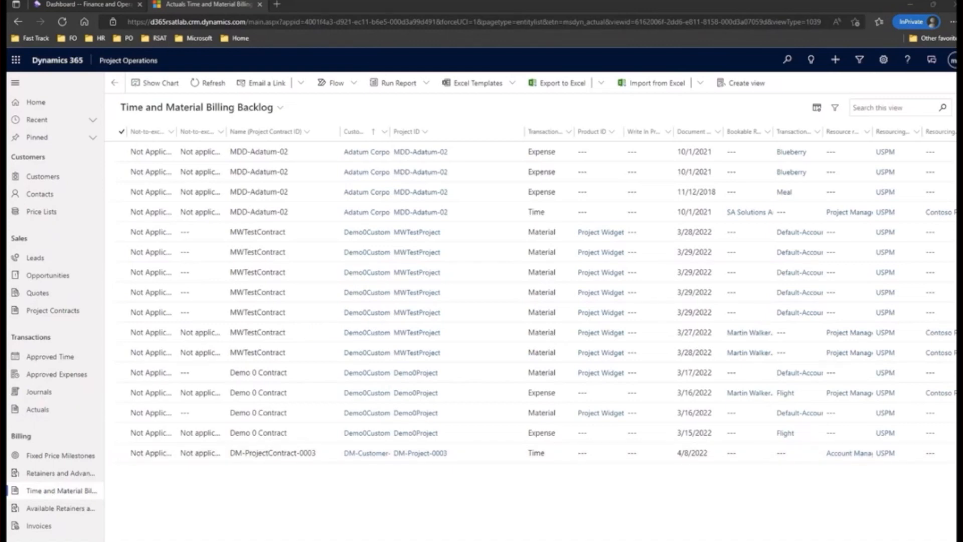
Step: Mark the posted journal transactions as ready to invoice with the Data Migration tool and move its window out of the way
key("alt+Tab")
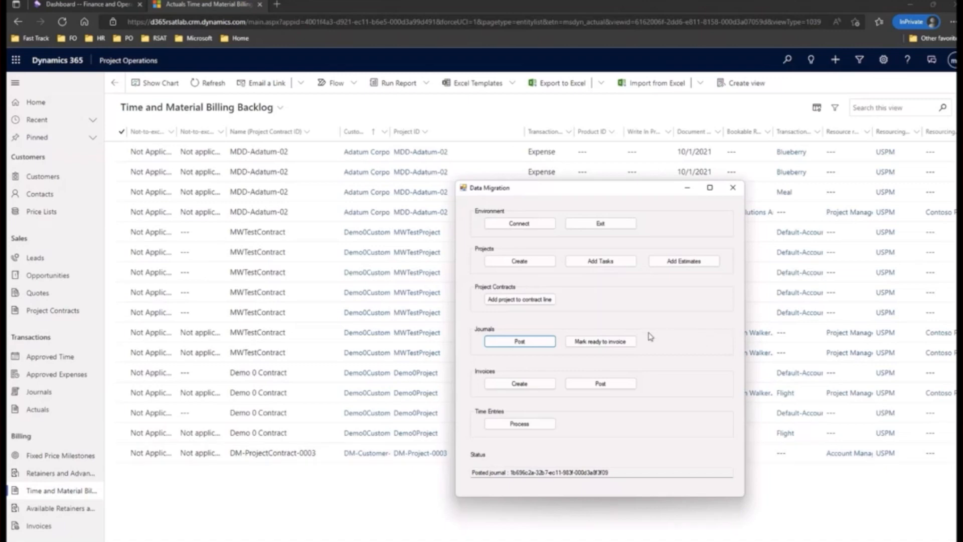
left_click(623, 342)
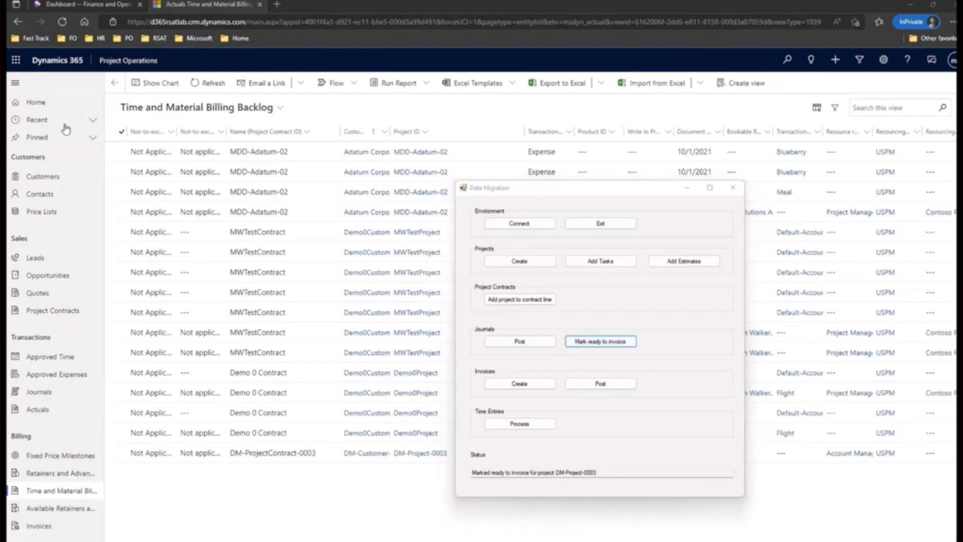
left_click(688, 189)
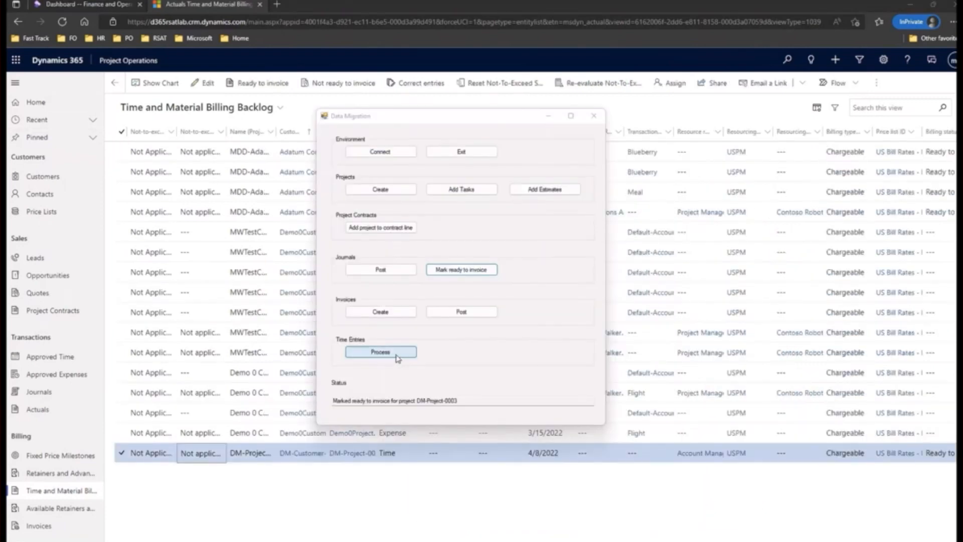
Step: Create and post the project invoice with the Data Migration tool, then select the DM-ProjectContract-0003 invoice in Project Service Invoices
left_click(389, 313)
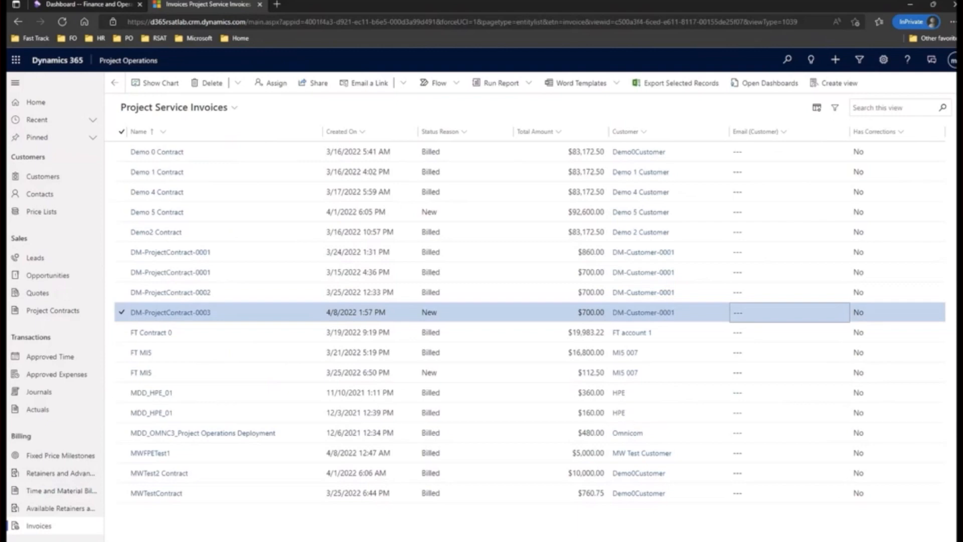
key("alt+Tab")
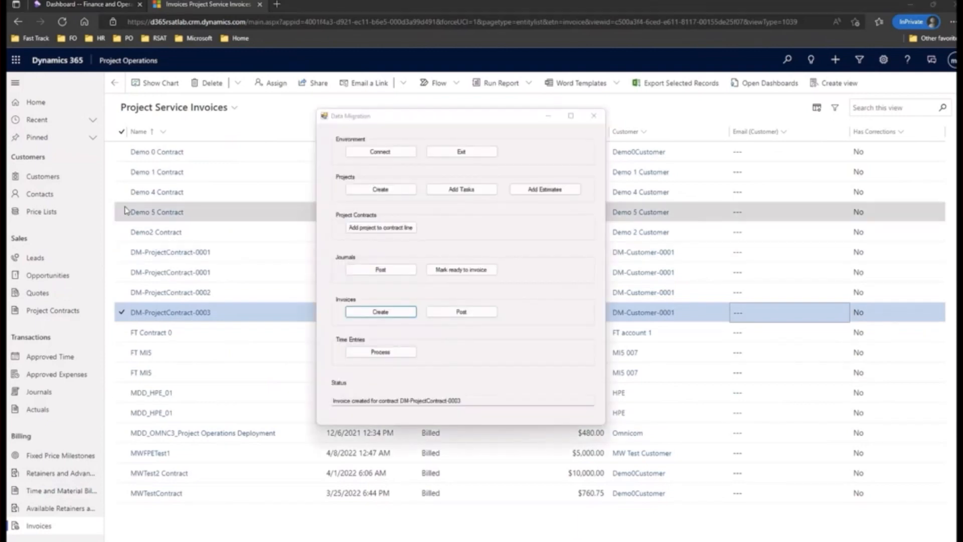
left_click(461, 312)
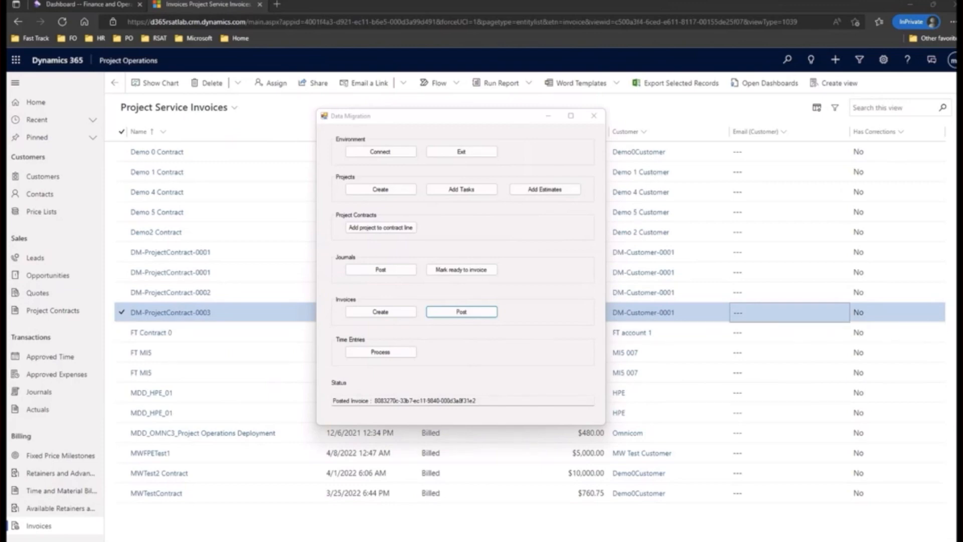
left_click(122, 312)
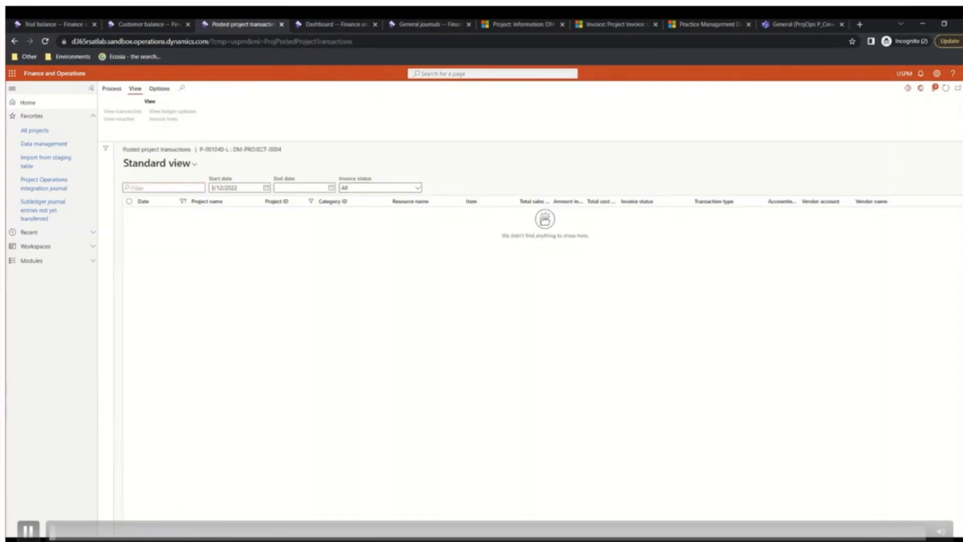
Step: Close the posted project transactions in Finance and Operations and open the project statements for DM-Project-0004
left_click(962, 89)
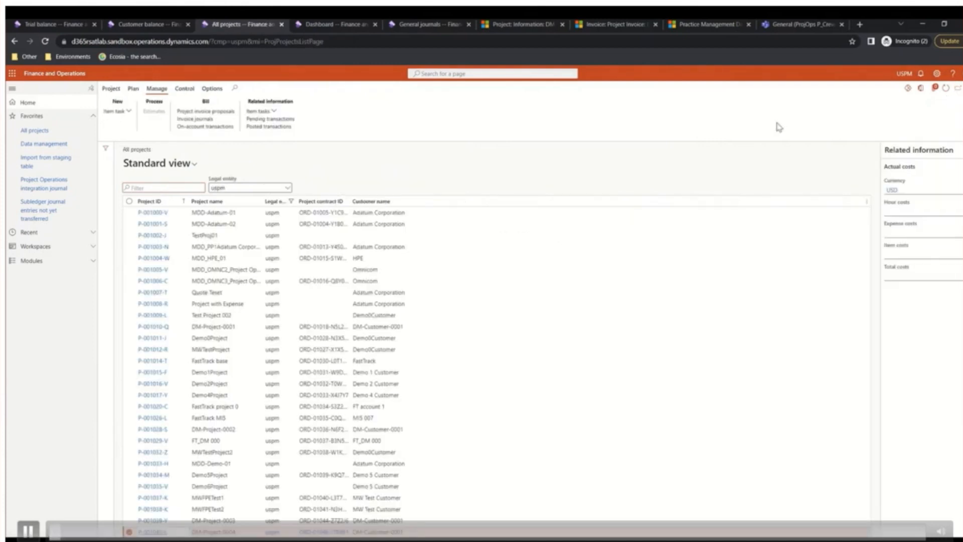
left_click(184, 90)
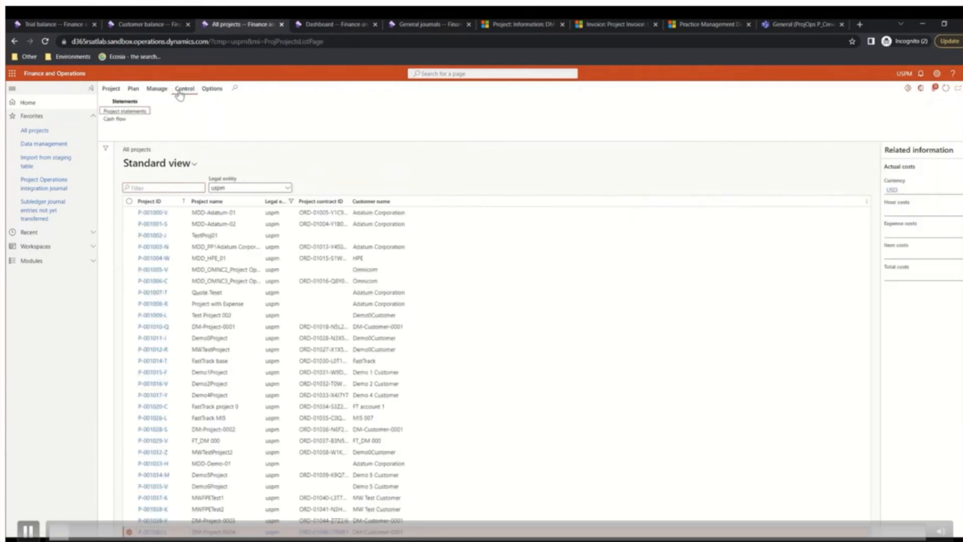
left_click(138, 111)
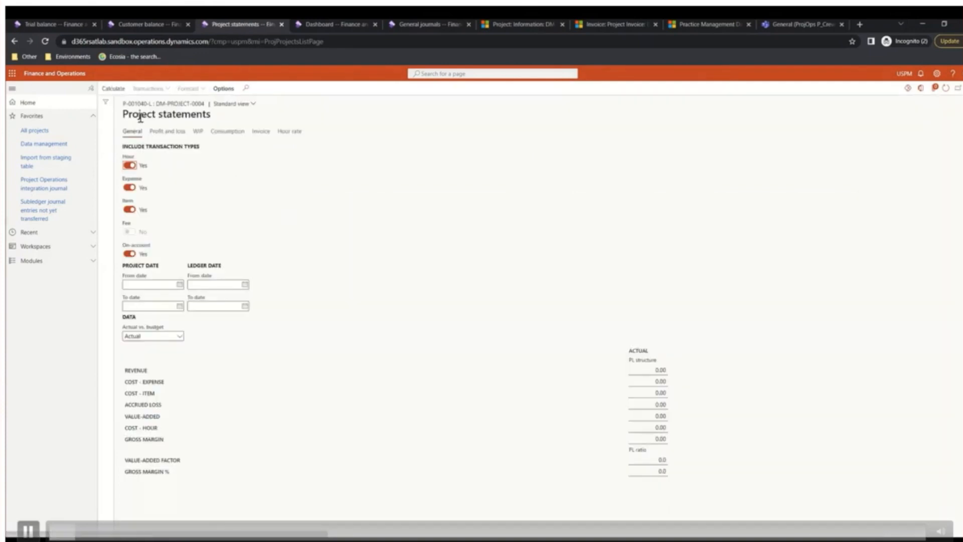
Step: Set the project statement data to Deviation with forecast model EST and calculate the statement
left_click(167, 337)
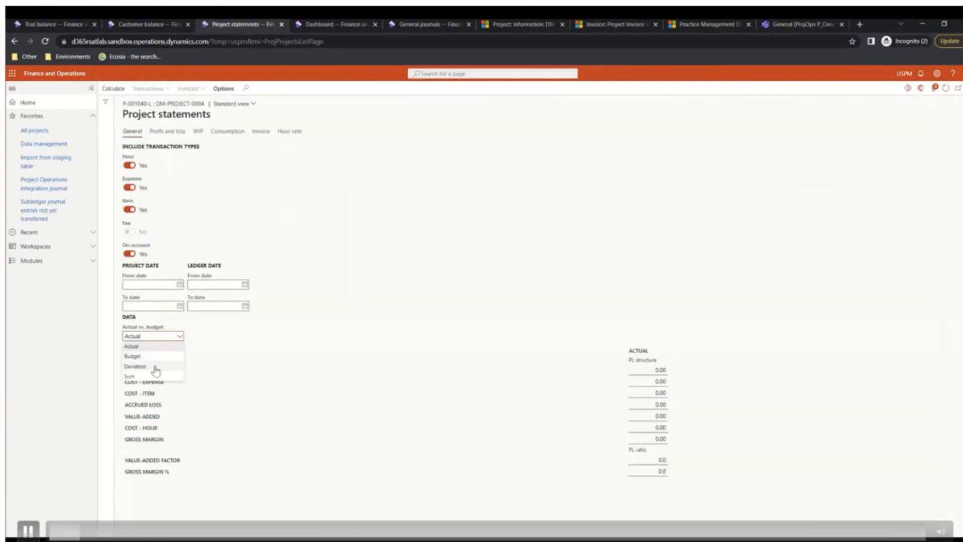
left_click(155, 369)
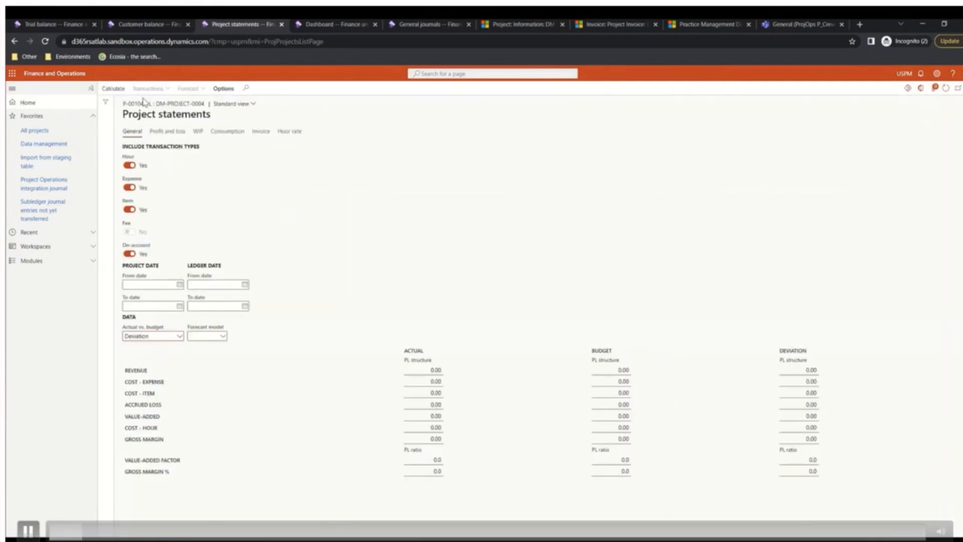
left_click(223, 336)
left_click(223, 336)
left_click(211, 336)
left_click(194, 358)
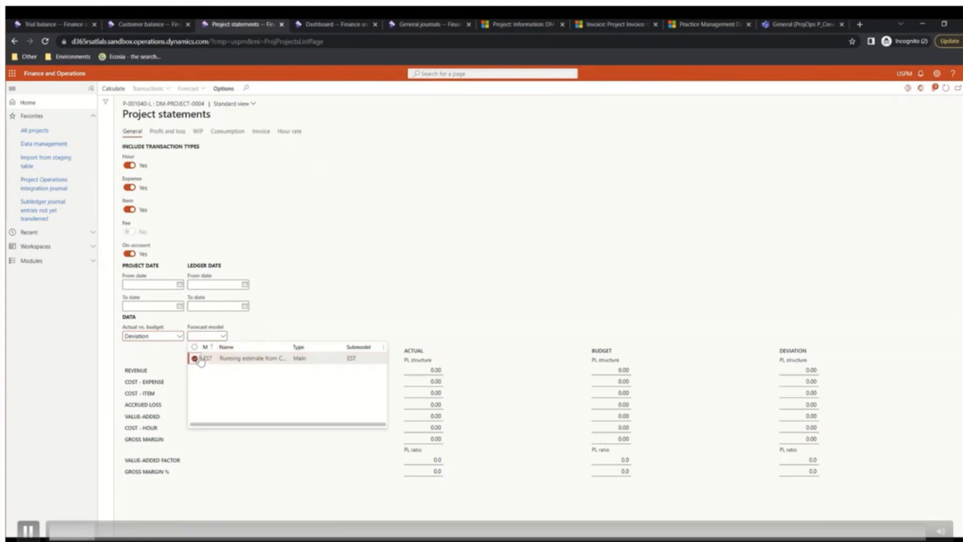
left_click(245, 358)
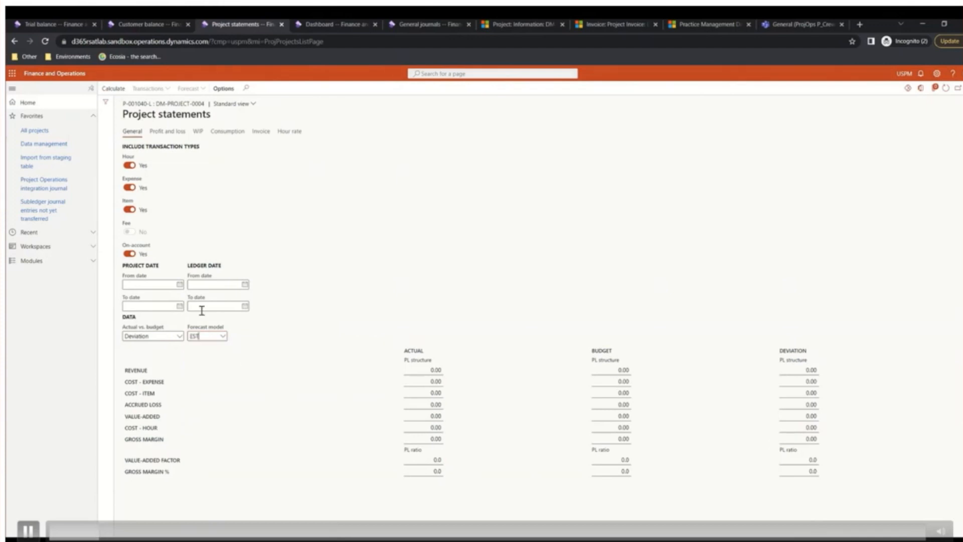
left_click(114, 89)
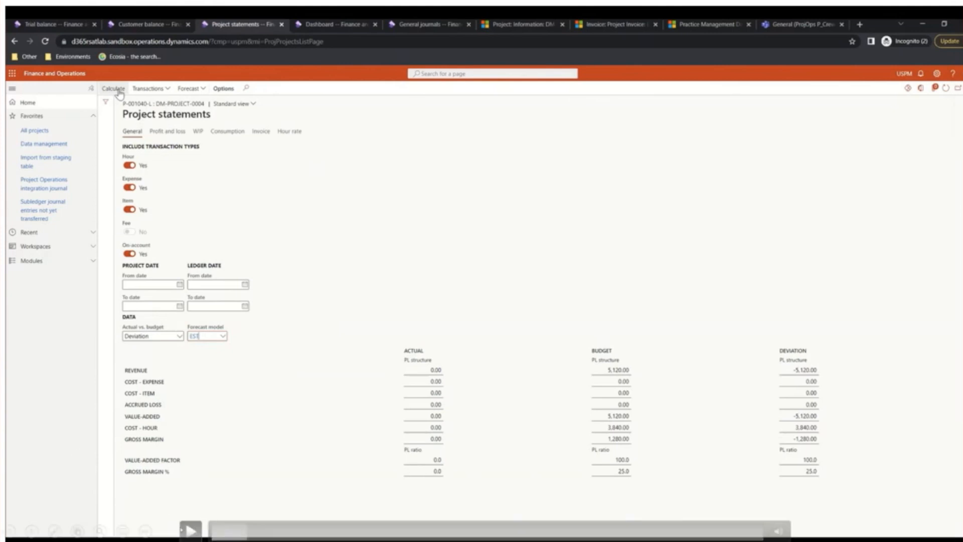
Step: Review the trial balance and the customer balance page for the migrated customer
key("space")
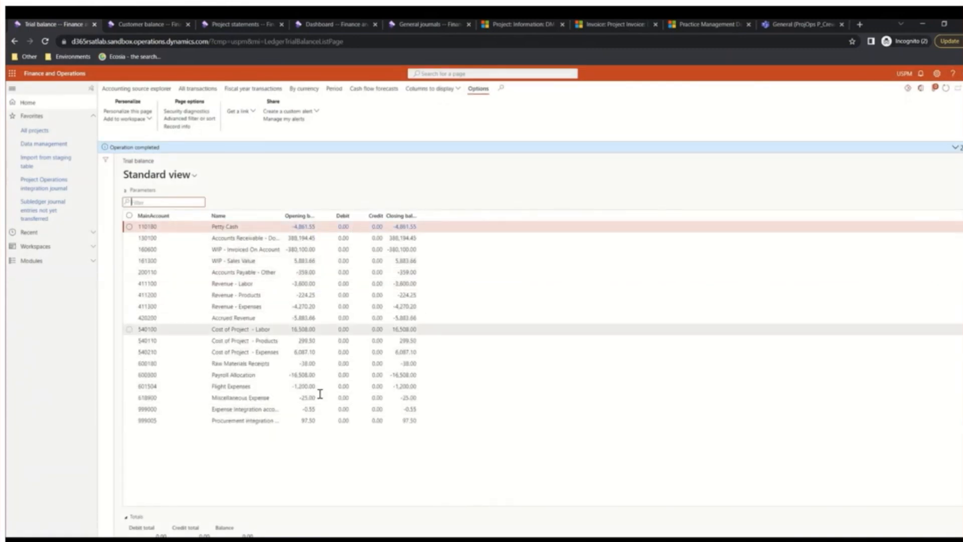
left_click(143, 24)
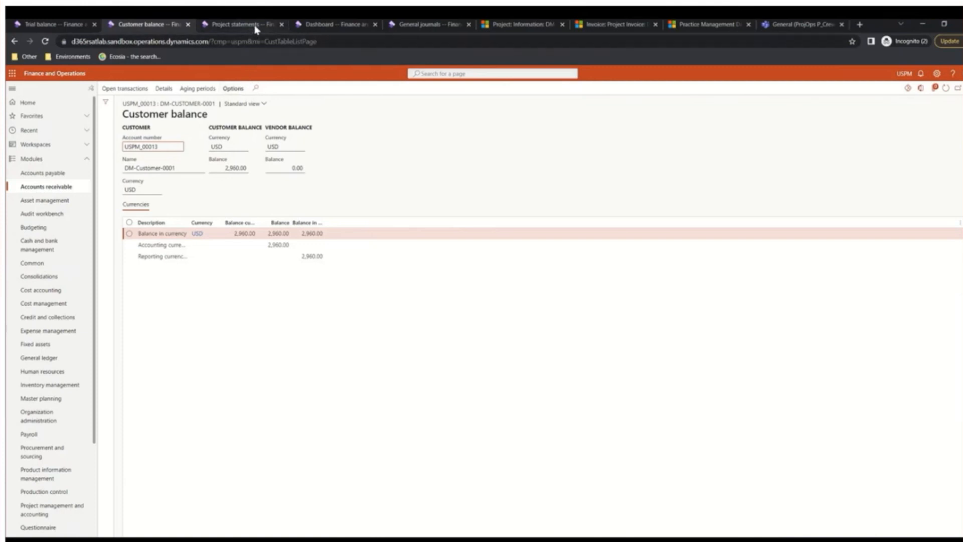
Step: Run the Import from staging table job from the Finance and Operations dashboard without batch processing
left_click(319, 29)
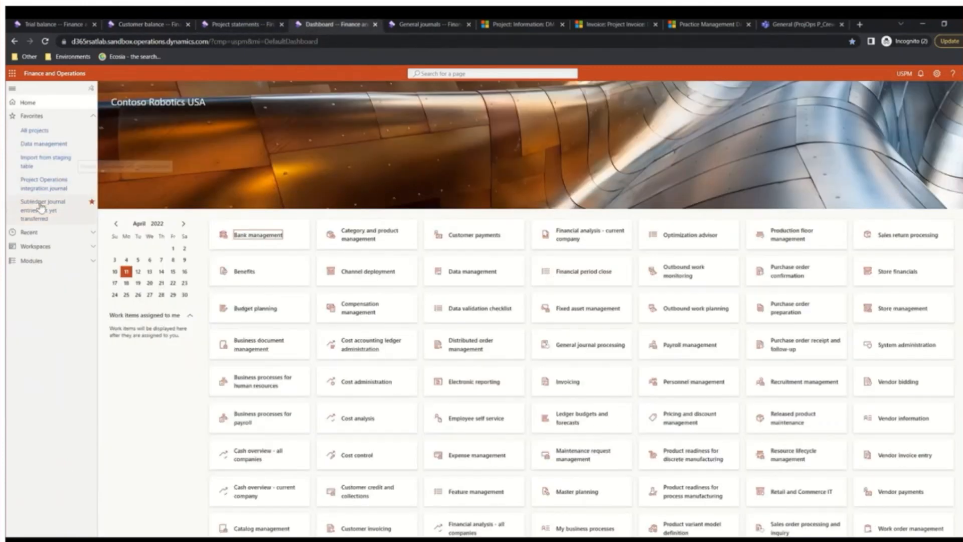
left_click(45, 163)
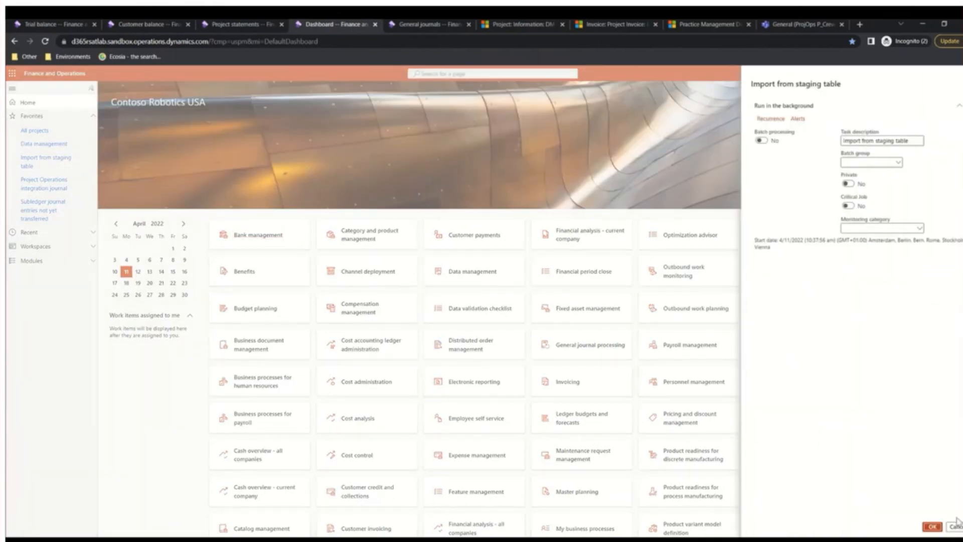
left_click(932, 526)
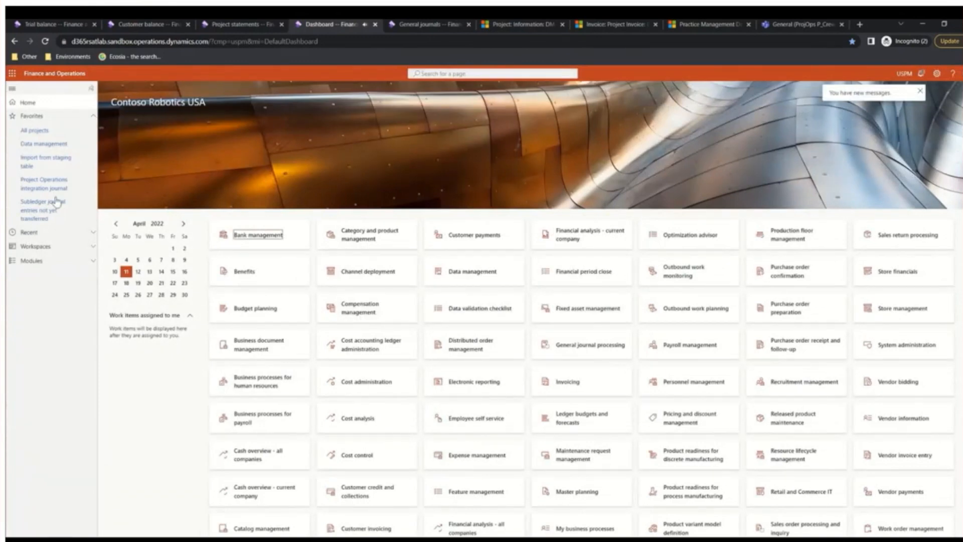
Step: Open the lines of journal USPM-000166 in the Project Operations integration journal
left_click(51, 190)
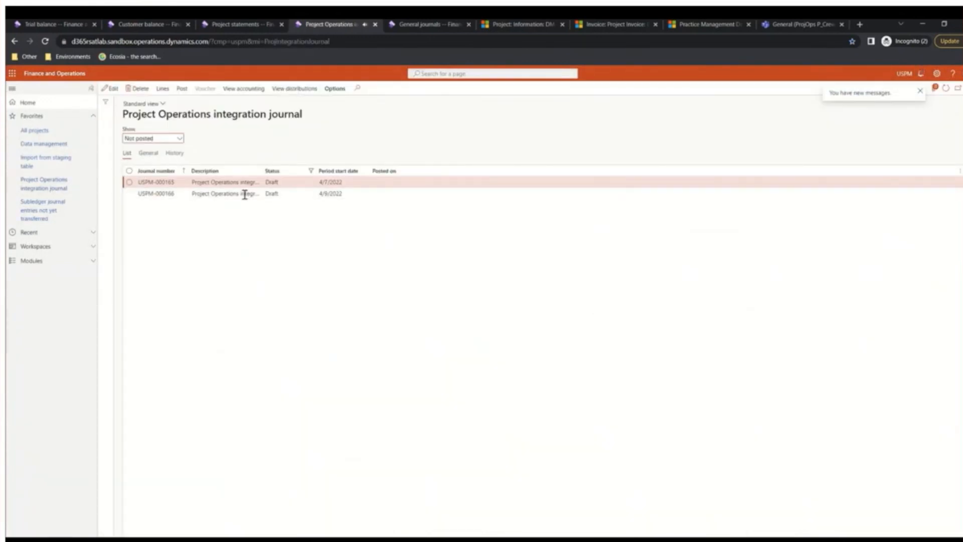
left_click(127, 197)
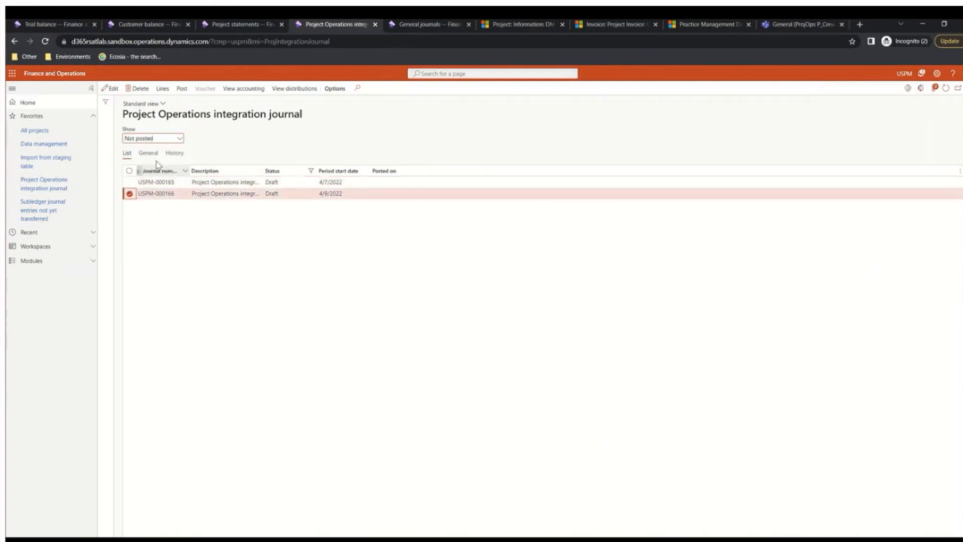
left_click(164, 90)
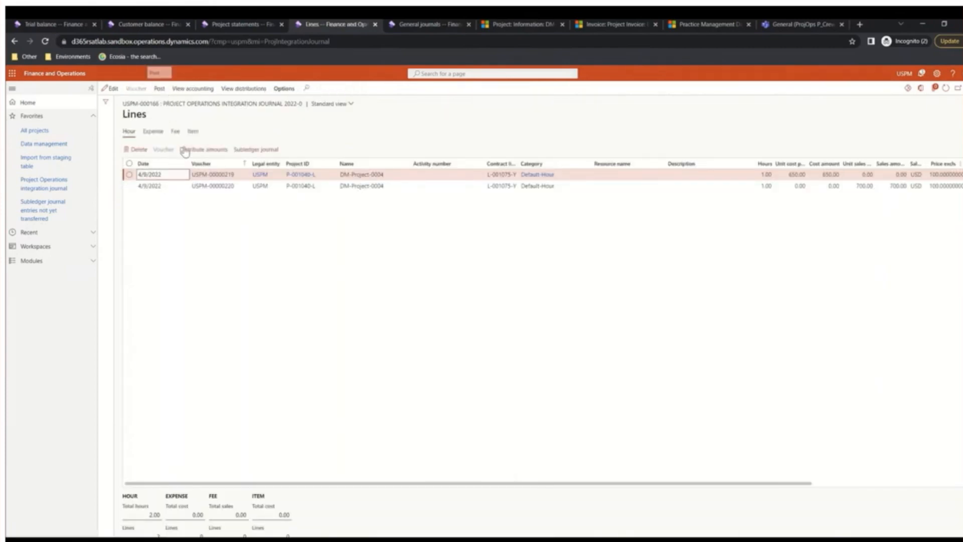
Step: Check the hour lines of journal USPM-000166 and post the journal without batch processing
left_click(147, 175)
left_click_drag(555, 490, 501, 469)
left_click(159, 89)
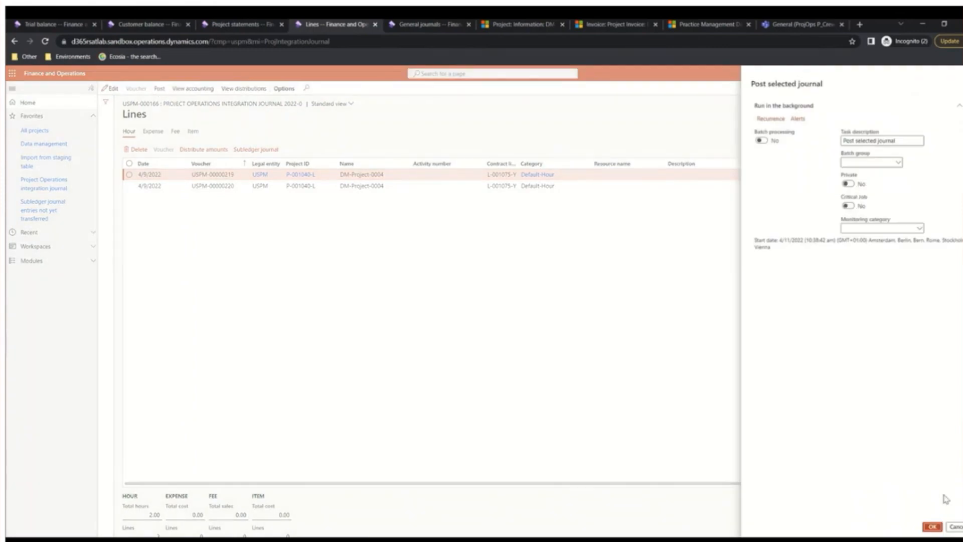
left_click(932, 526)
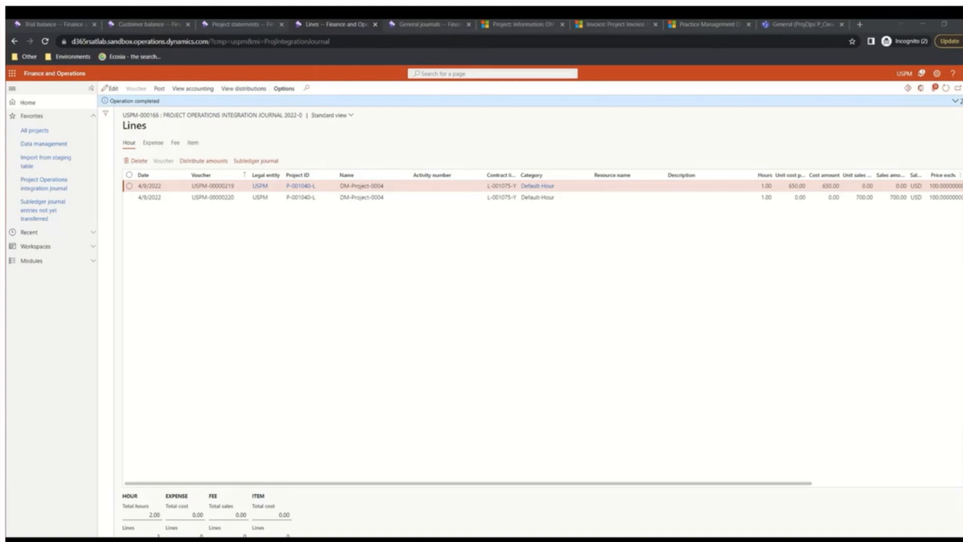
Step: Close the journal lines and open the project invoice proposals list, adding that page to the favorites
left_click(32, 261)
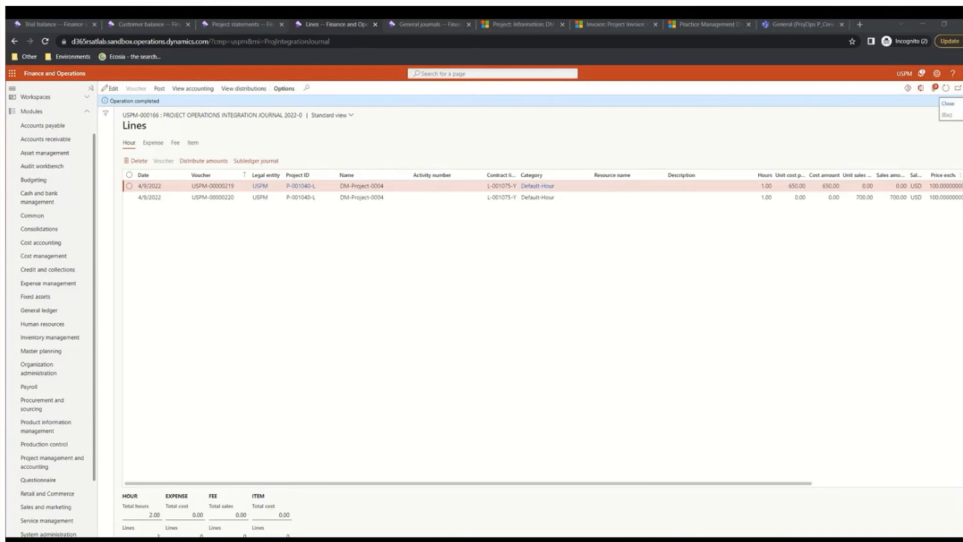
left_click(958, 88)
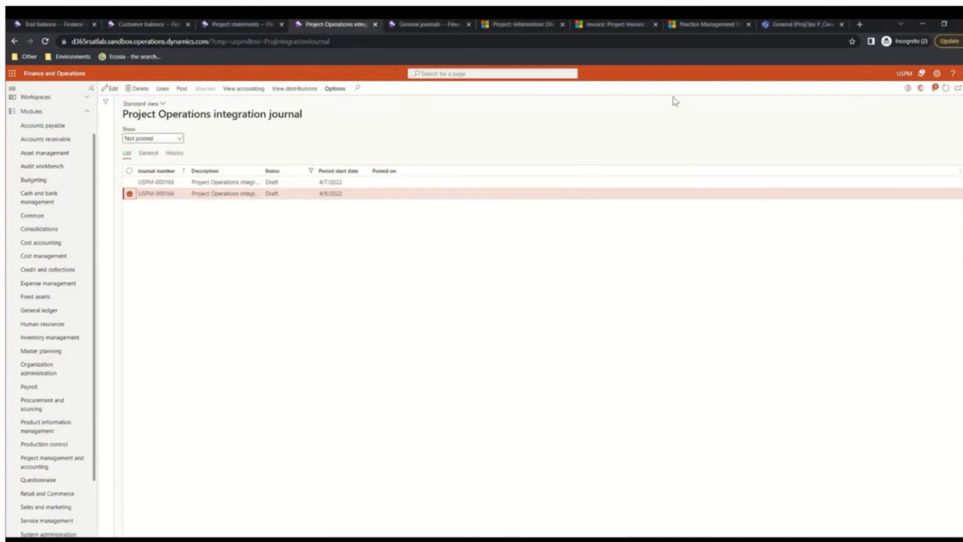
scroll(93, 183, "up", 1)
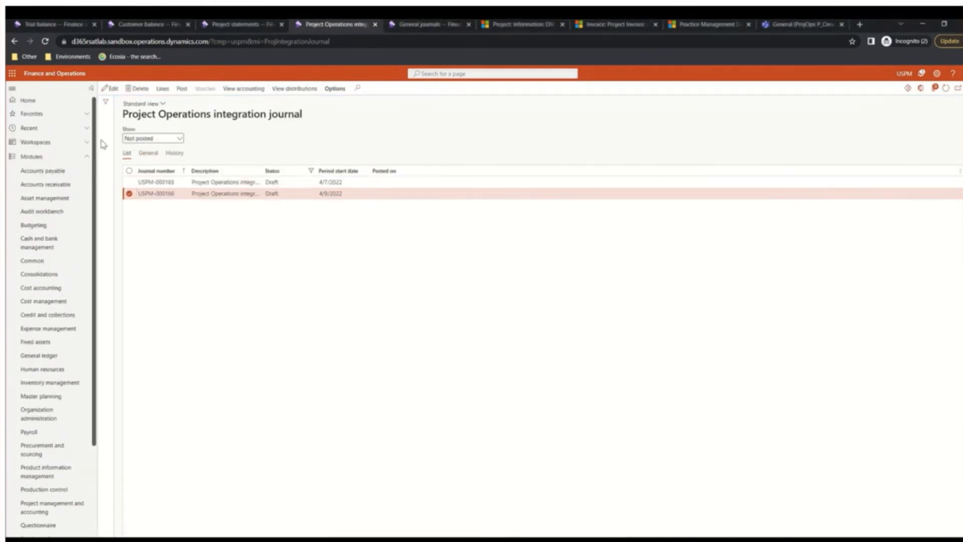
left_click(89, 118)
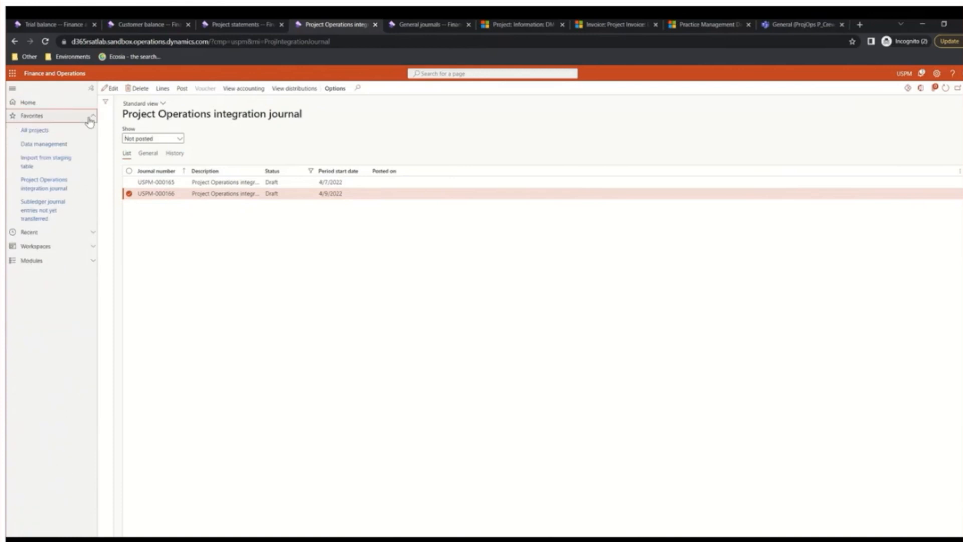
left_click(76, 262)
scroll(74, 342, "down", 3)
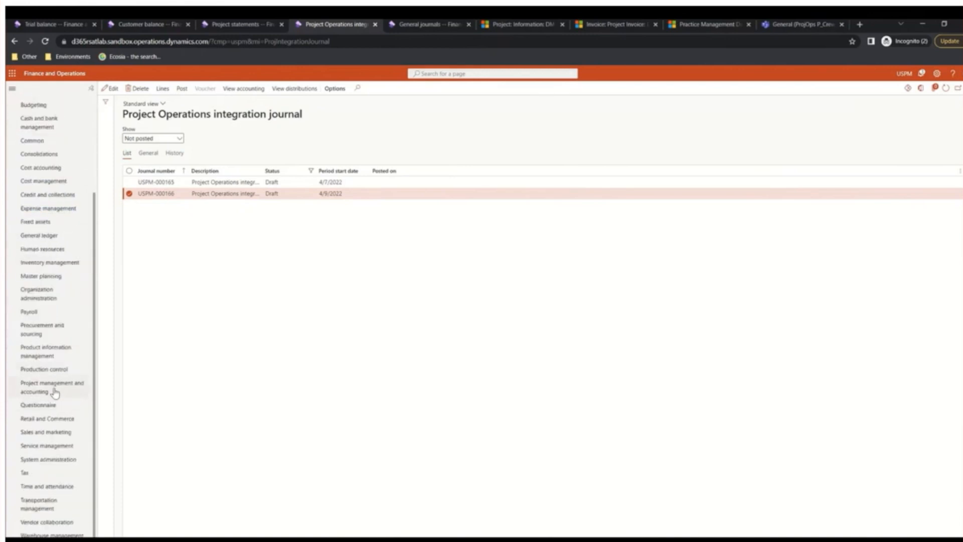
left_click(55, 393)
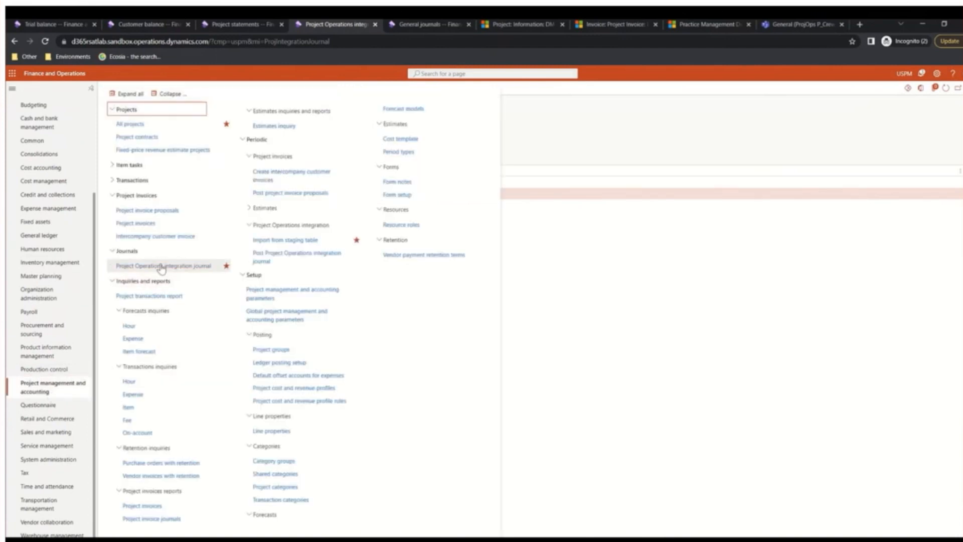
left_click(164, 214)
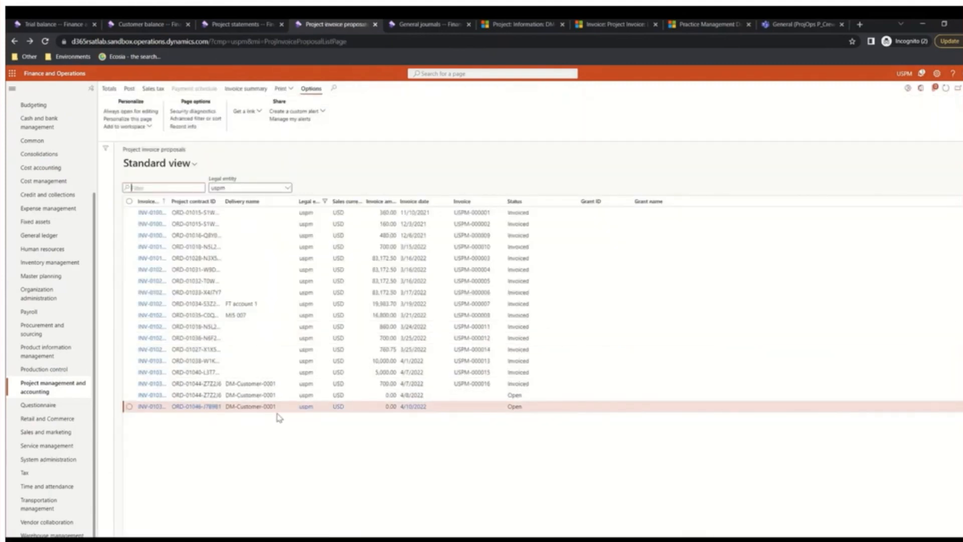
Step: Run the Import from staging table job again with batch processing off to update the project invoice proposals
scroll(99, 190, "up", 1)
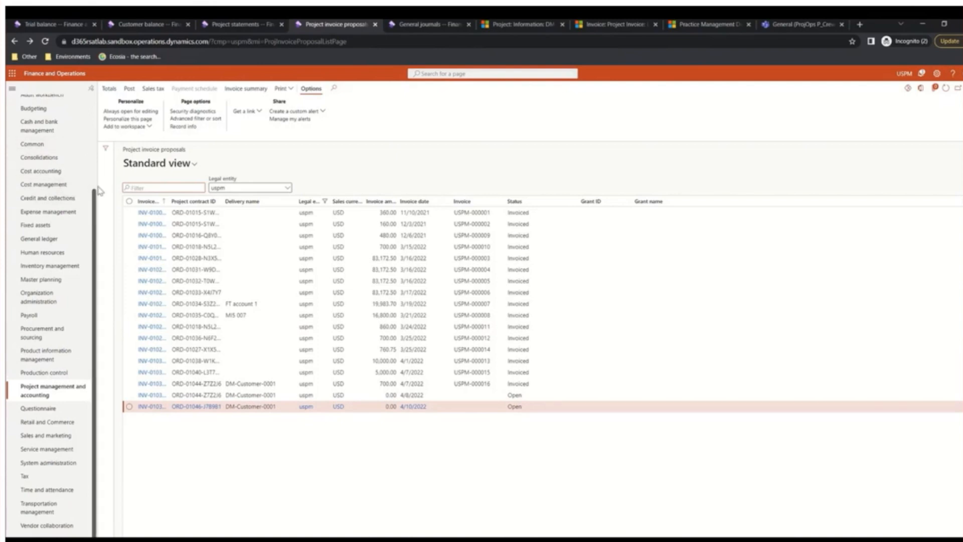
scroll(99, 190, "up", 5)
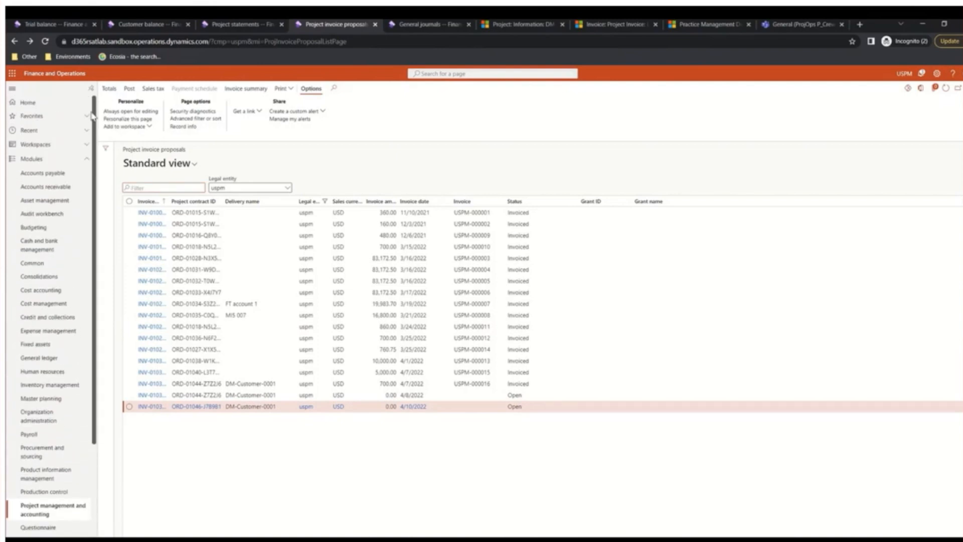
left_click(51, 116)
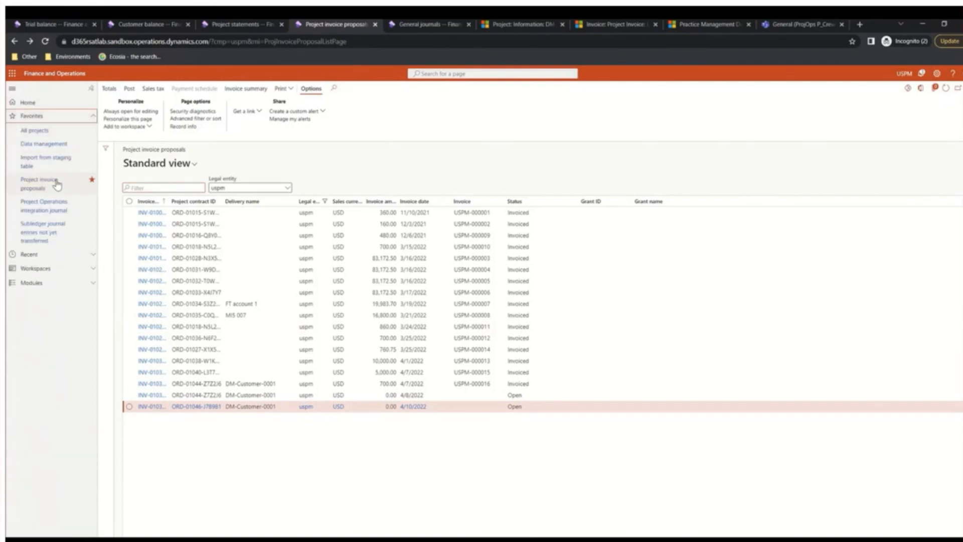
left_click(59, 161)
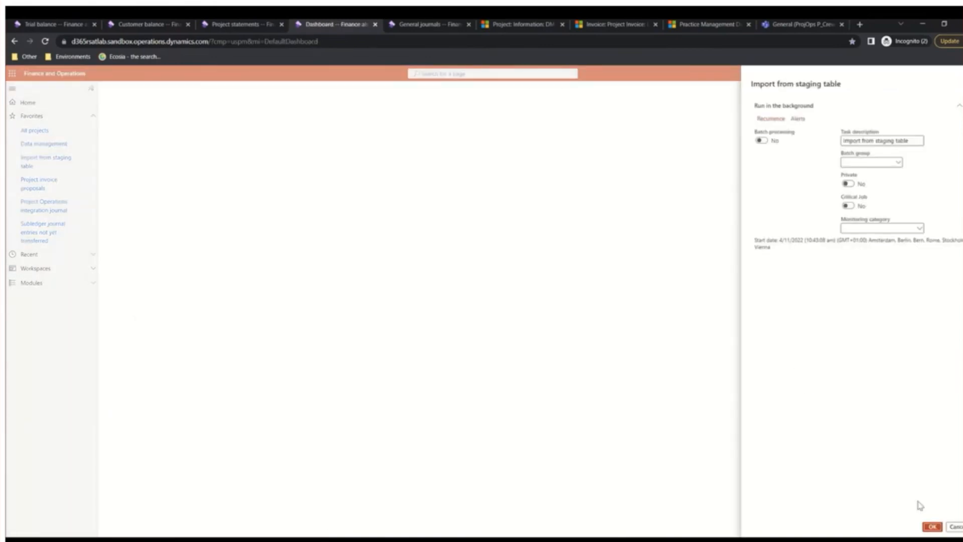
left_click(932, 526)
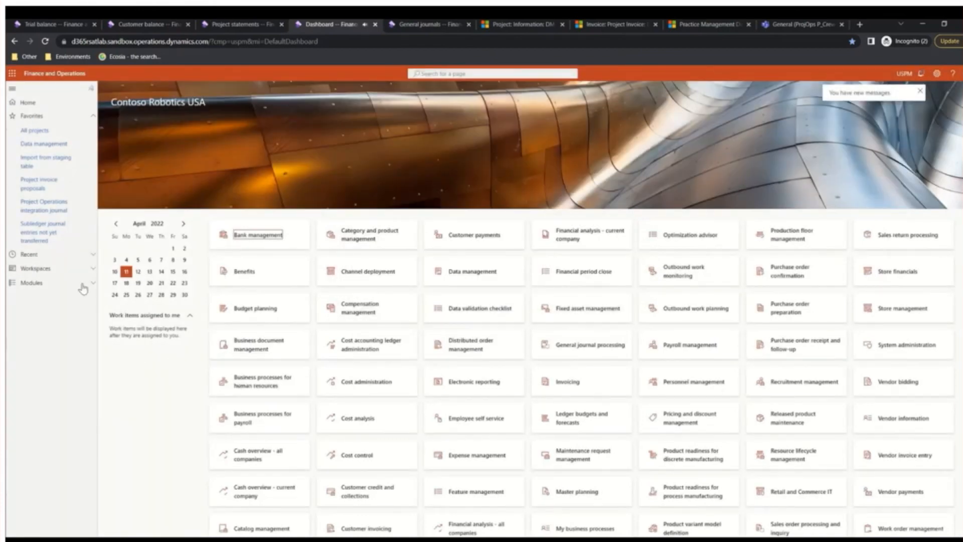
Step: Post the 4/10/2022 project invoice proposal for DM-Customer-0001 with the invoice date set to 4/9/2022, without printing the invoice
left_click(47, 188)
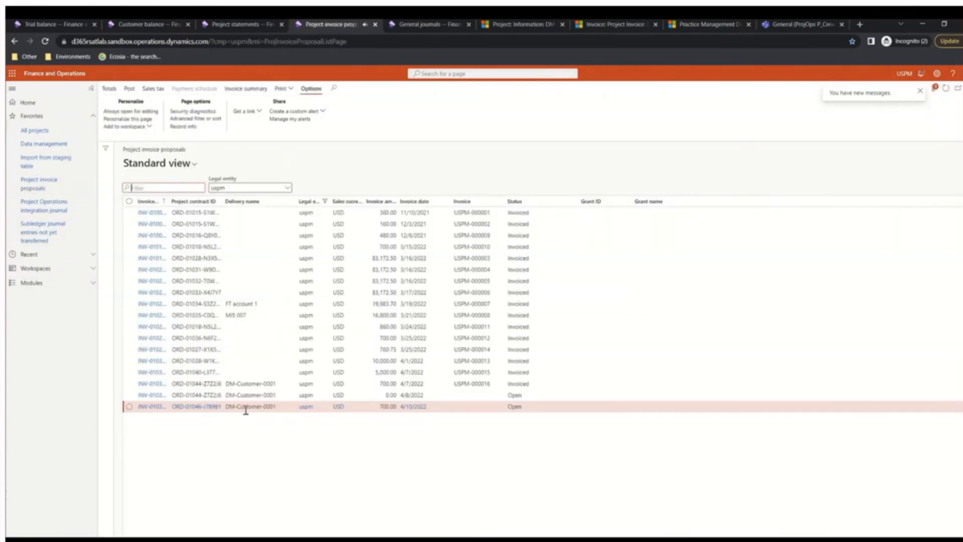
left_click(161, 408)
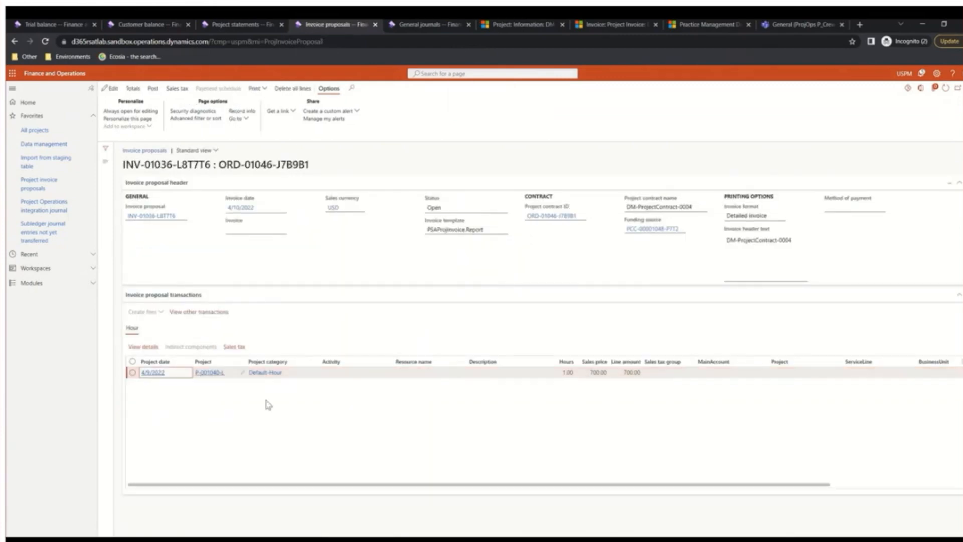
left_click(154, 90)
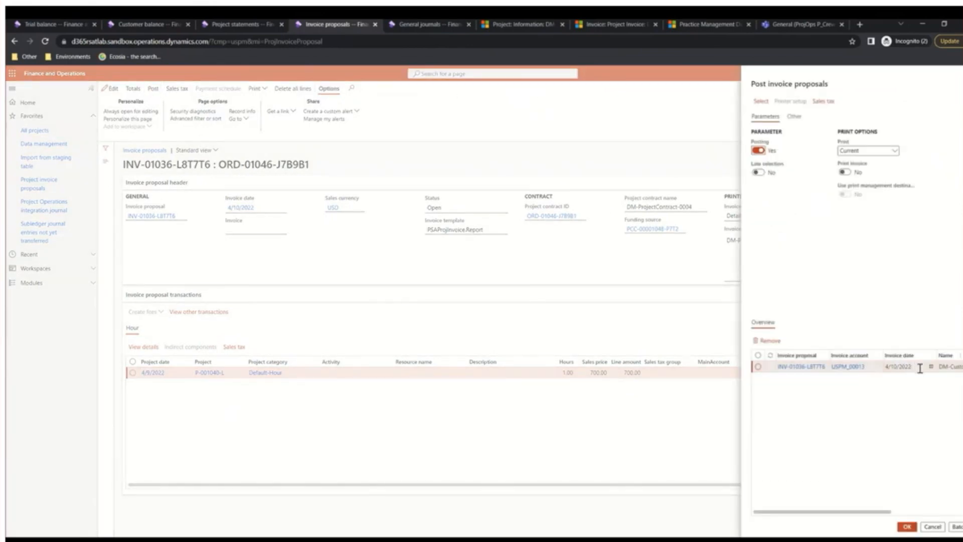
left_click(931, 368)
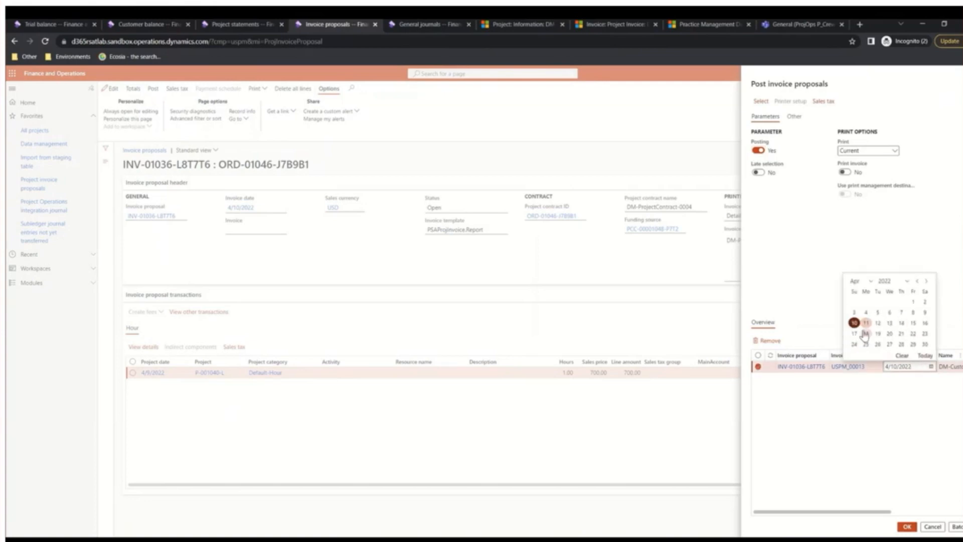
left_click(925, 313)
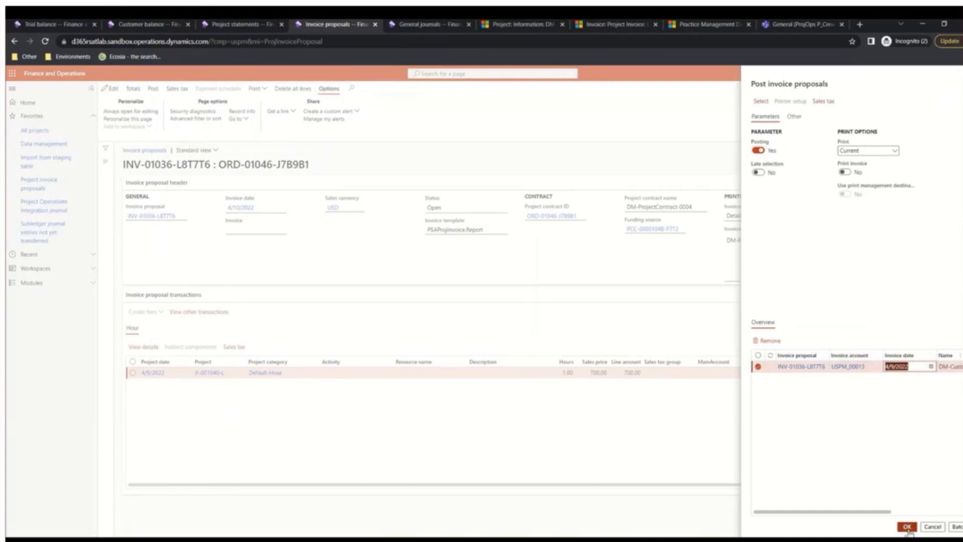
left_click(907, 527)
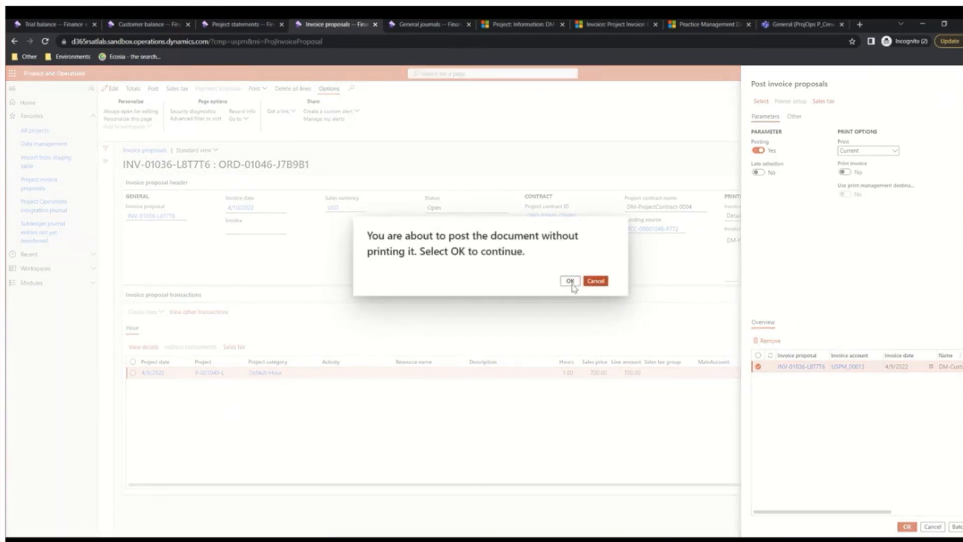
left_click(570, 281)
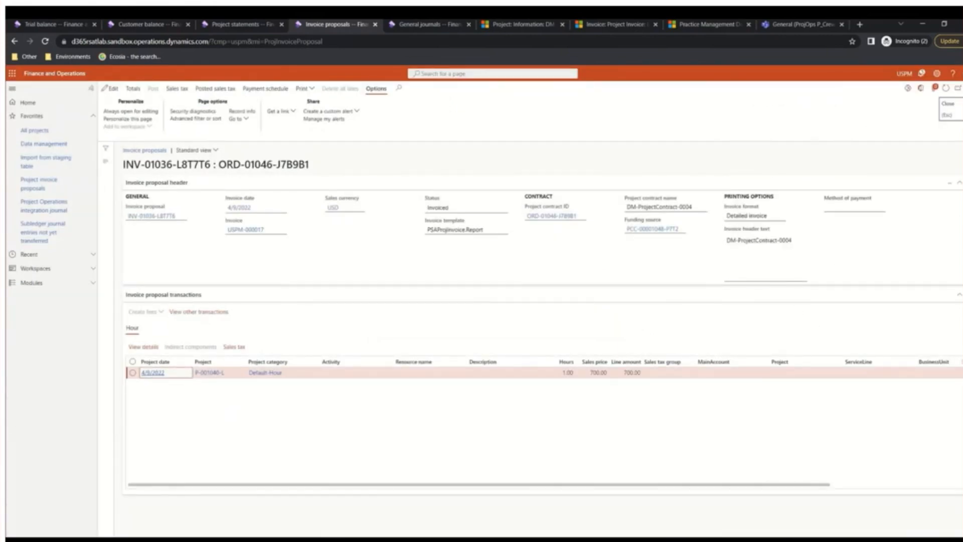
Step: Recalculate the trial balance with the from date set to 4/9/2022
left_click(69, 28)
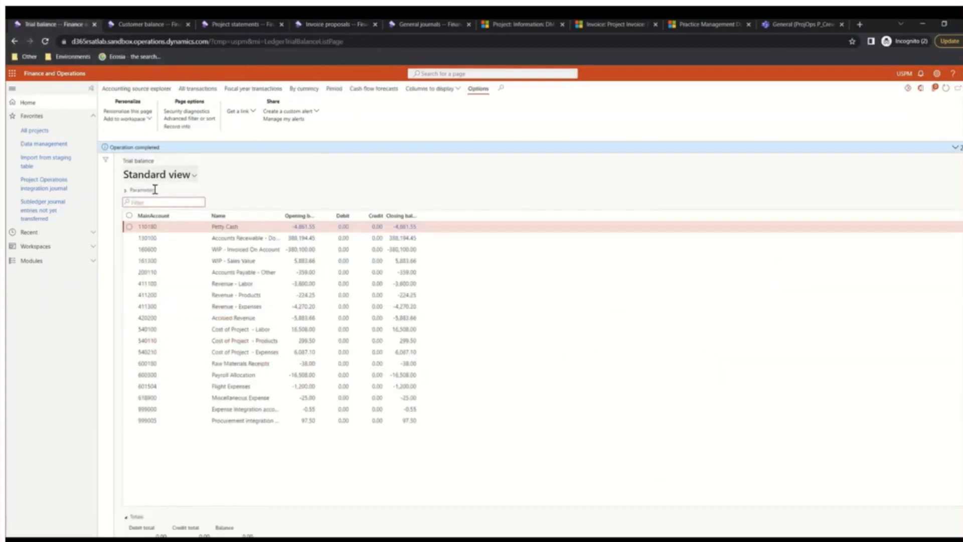
left_click(125, 190)
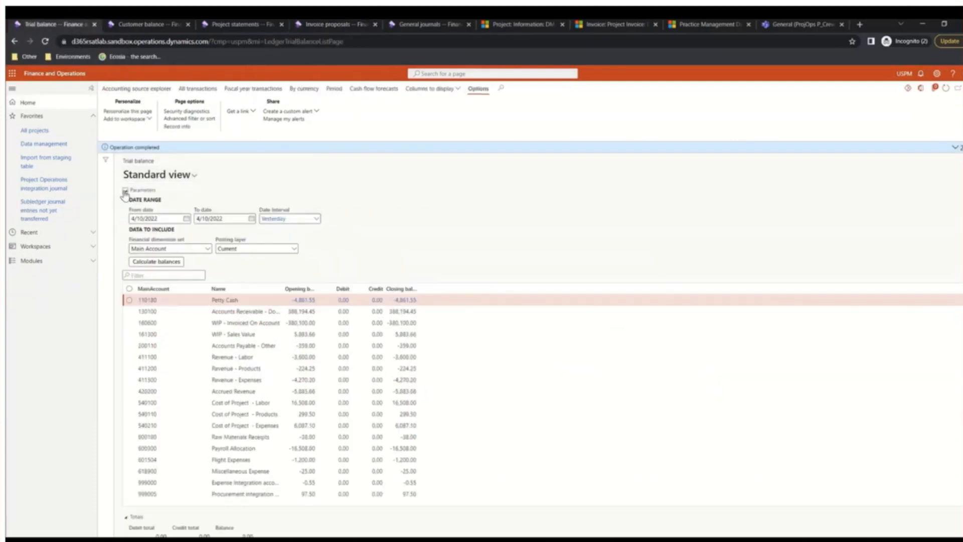
left_click(186, 218)
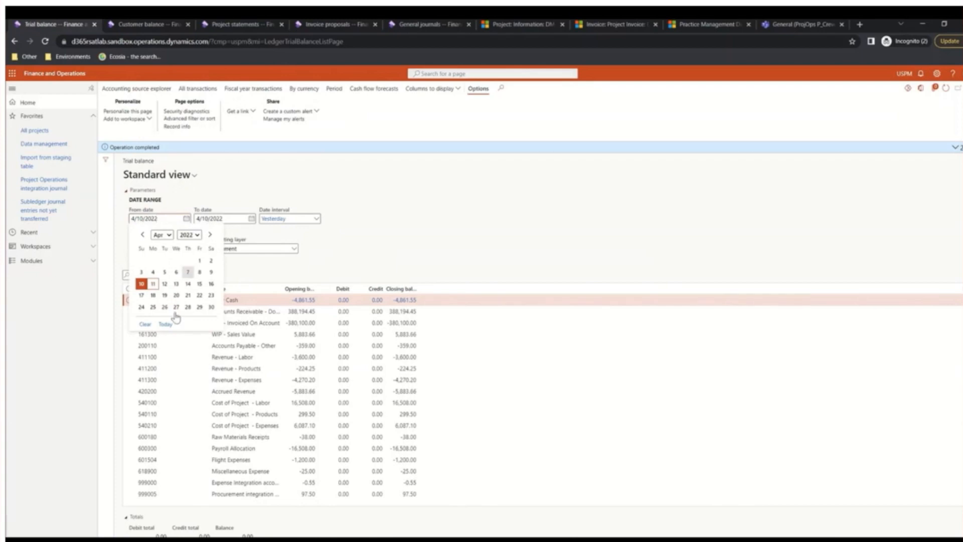
left_click(211, 273)
left_click(155, 262)
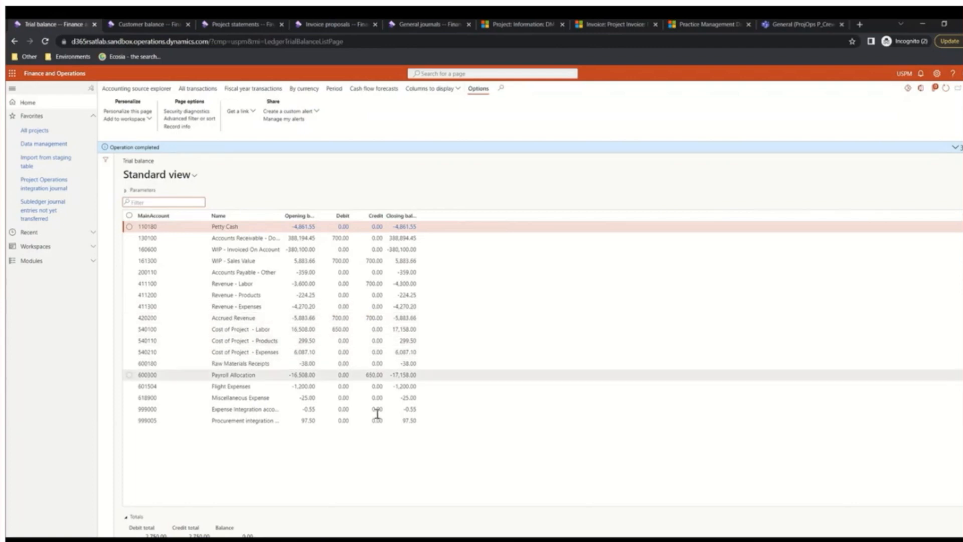
Step: Reload the customer balance of DM-Customer-0001 and recalculate the project statement of DM-Project-0004
left_click(169, 29)
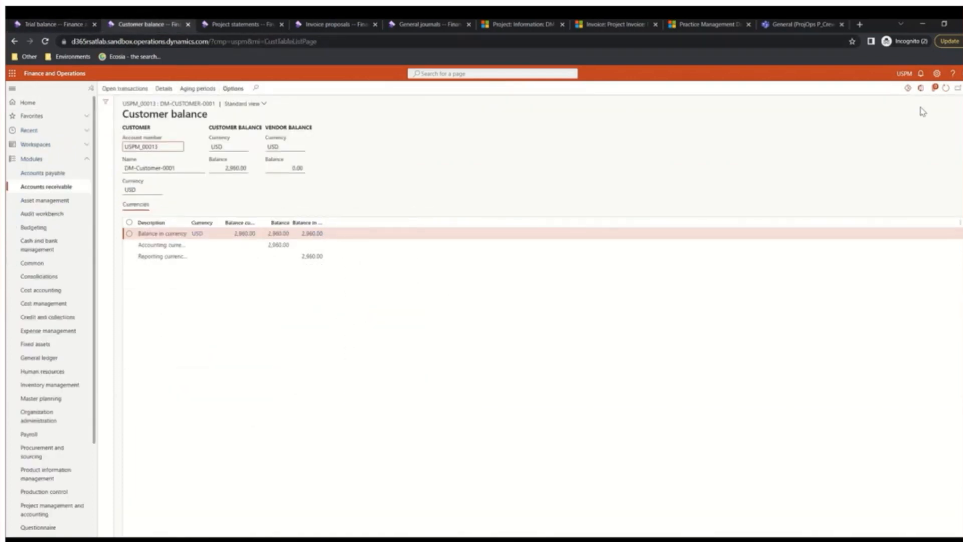
left_click(958, 88)
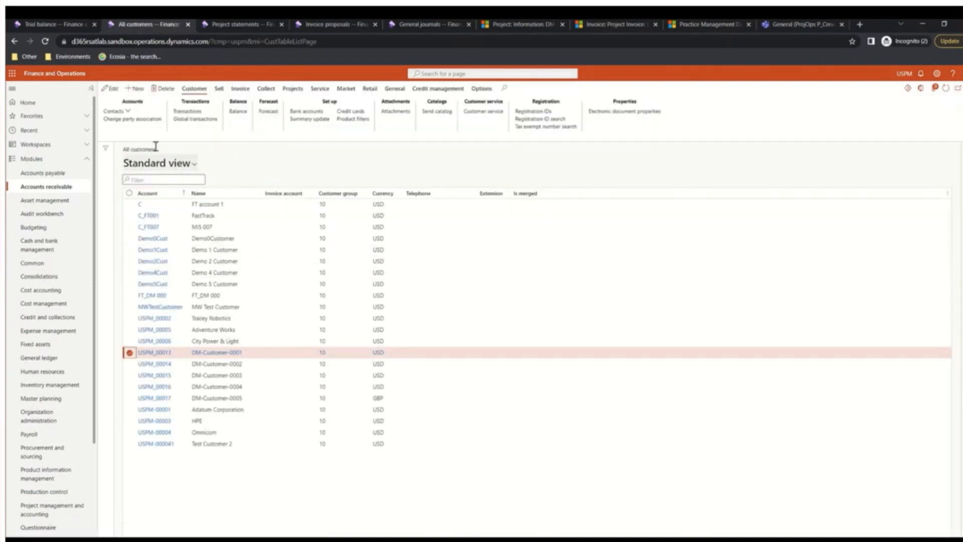
left_click(238, 115)
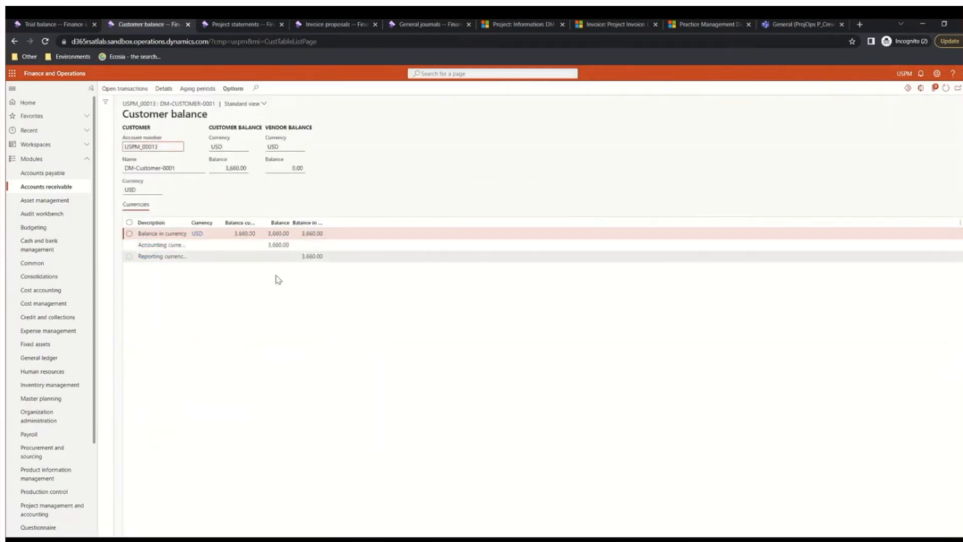
left_click(251, 25)
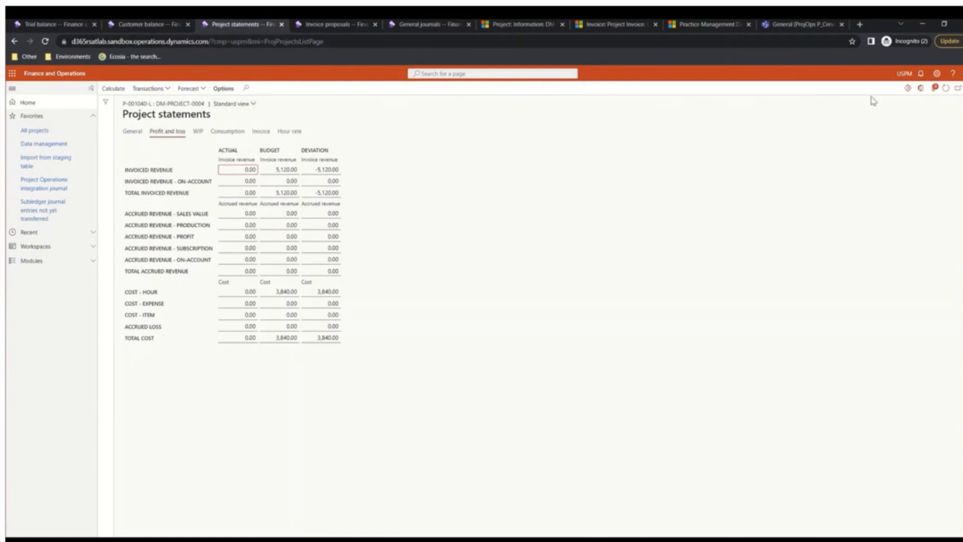
left_click(113, 88)
Step: Create a general journal with the journal name DM (Data migration) and open its voucher lines
left_click(428, 26)
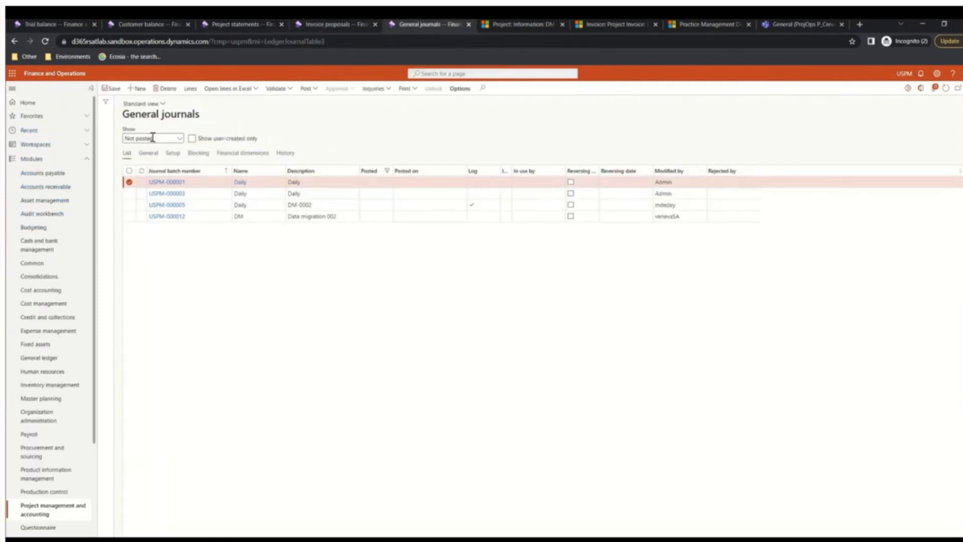
left_click(134, 90)
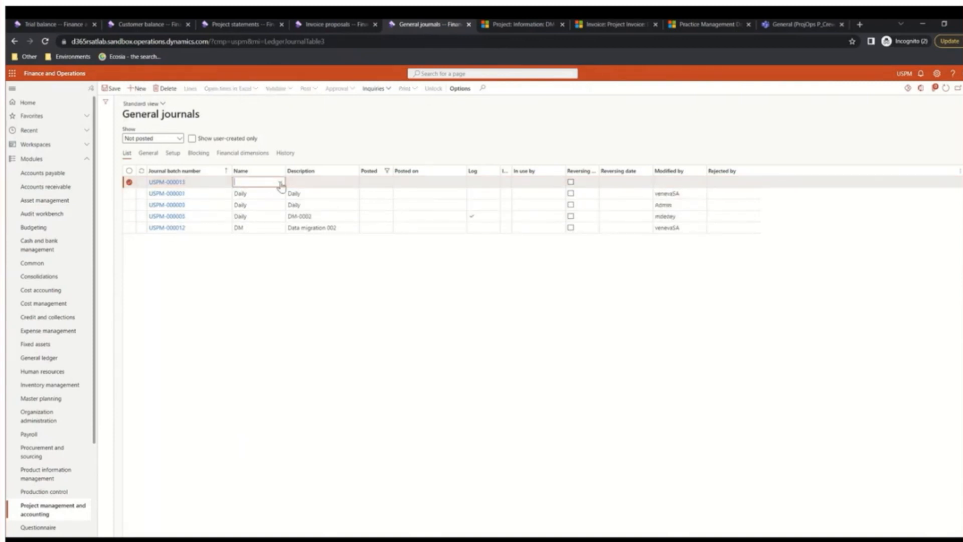
left_click(280, 184)
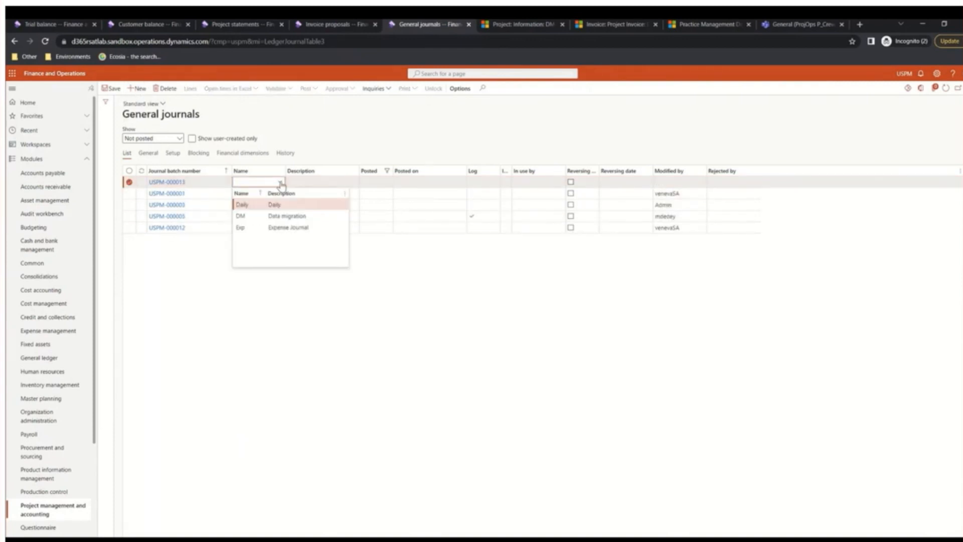
left_click(258, 216)
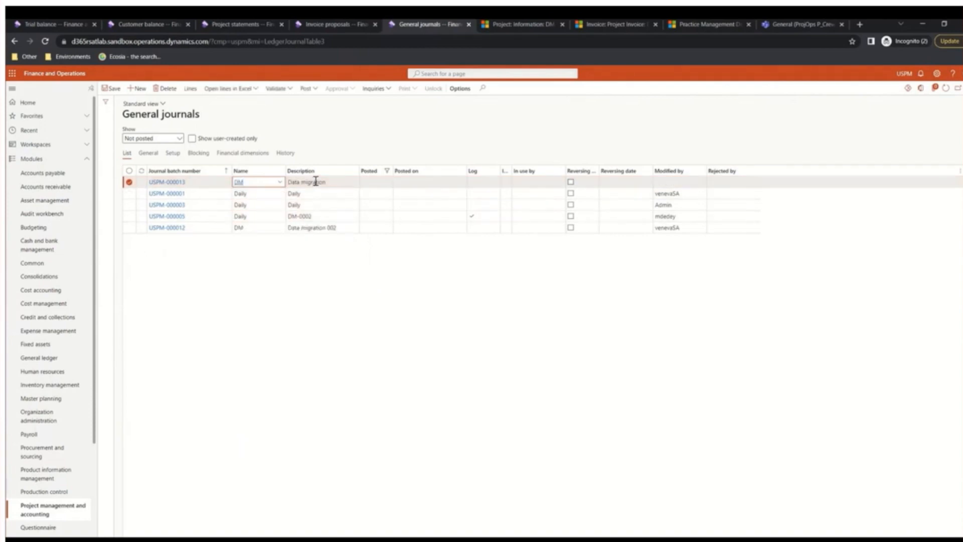
left_click(194, 90)
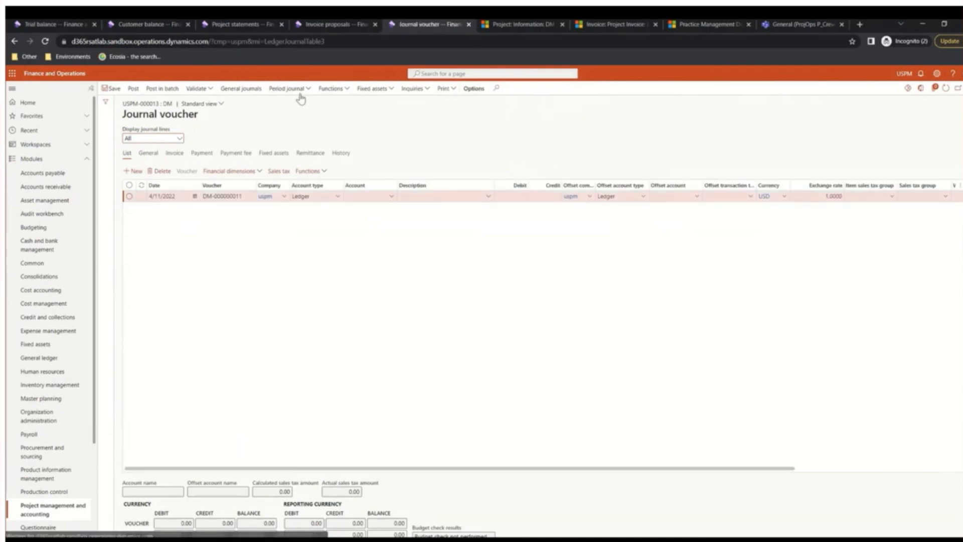
Step: Load the 4/9/2022 ledger transactions into the journal voucher with inverted signs and a new voucher number per voucher
left_click(345, 91)
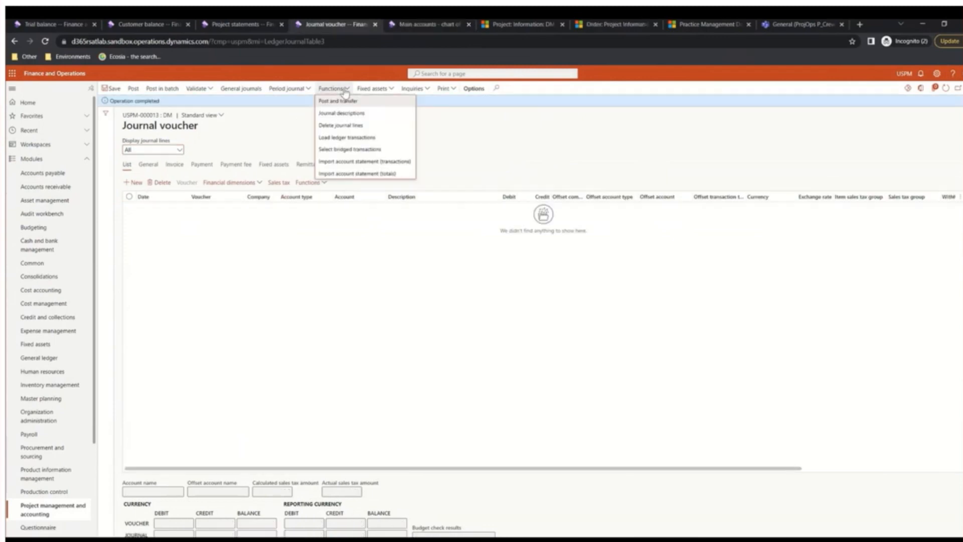
left_click(343, 137)
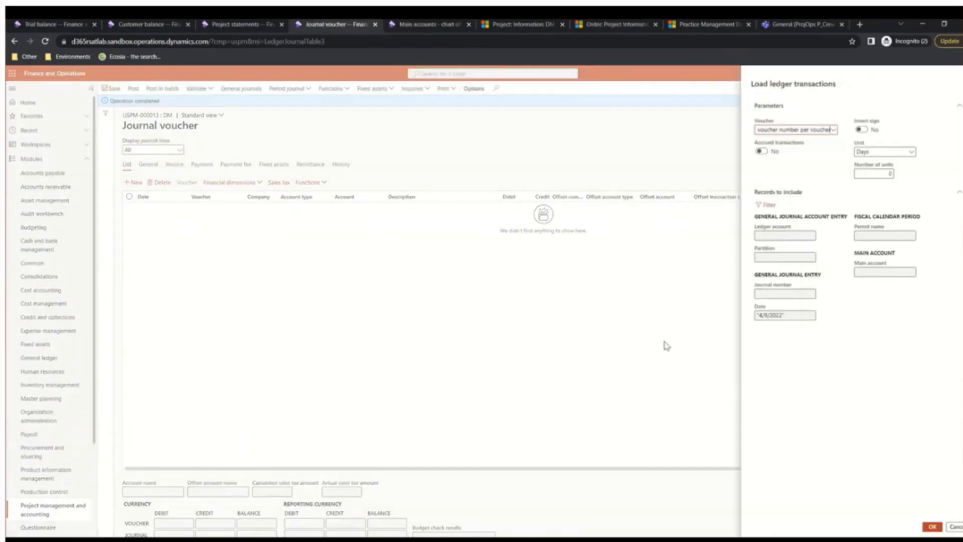
left_click(777, 318)
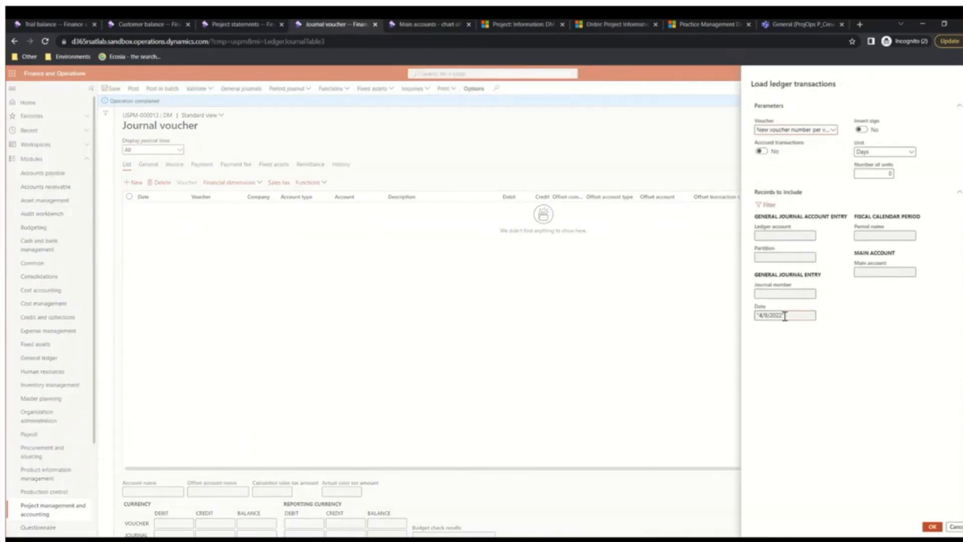
left_click(859, 130)
left_click(833, 130)
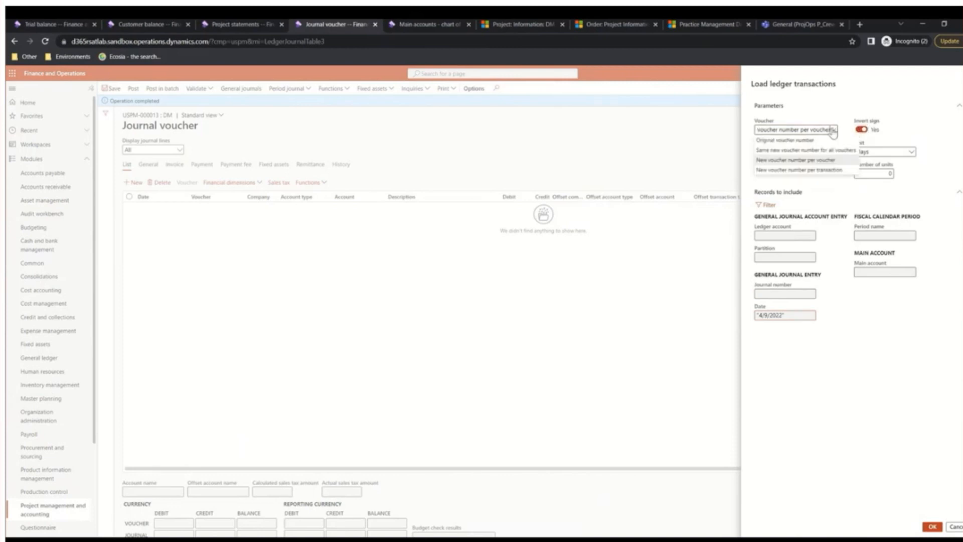
left_click(832, 161)
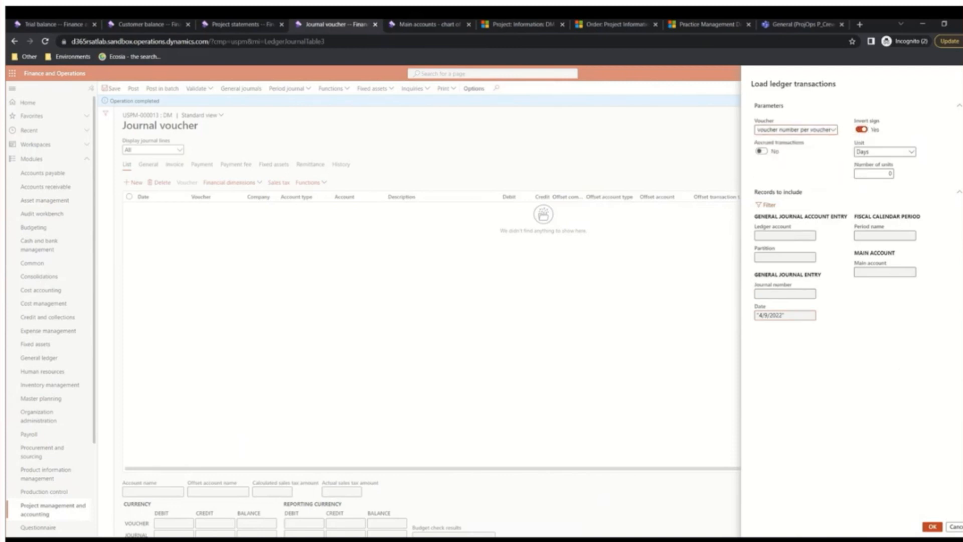
left_click(931, 527)
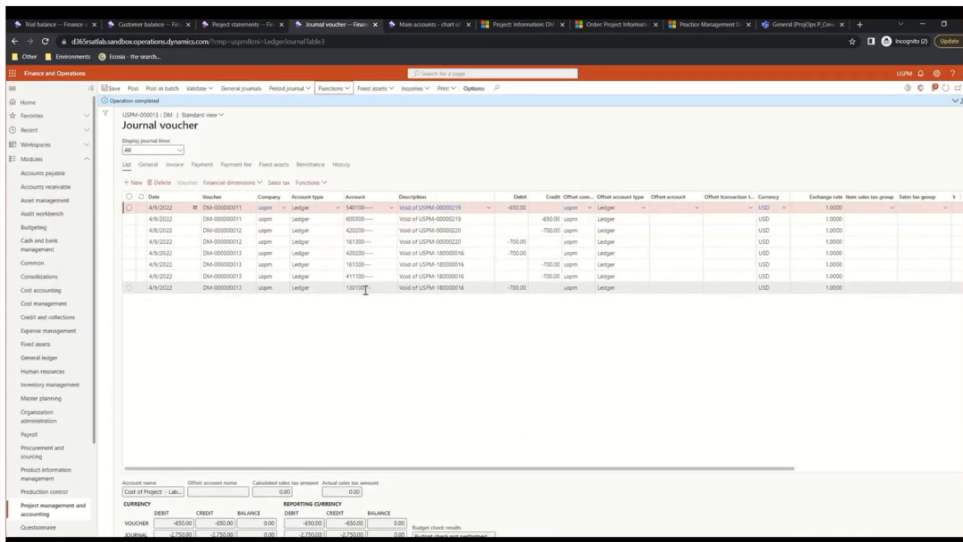
Step: Change the 130100 receivable line's account type to Customer and set its account to DM-Customer-0001
left_click(337, 288)
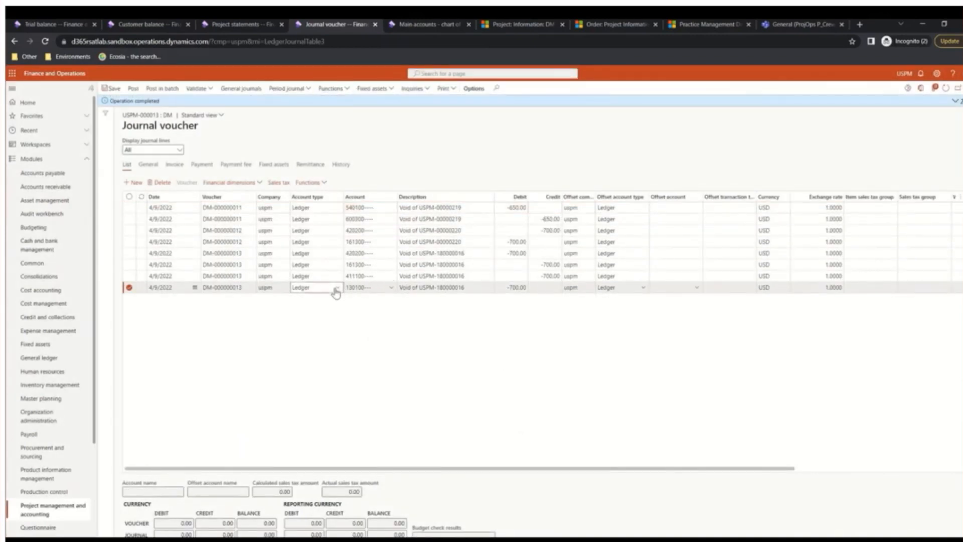
left_click(337, 288)
left_click(323, 320)
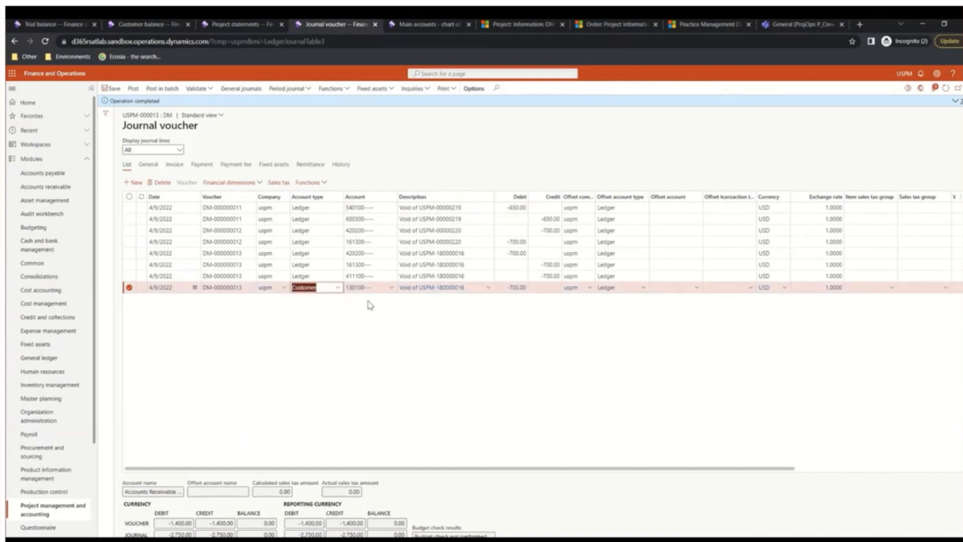
left_click(392, 289)
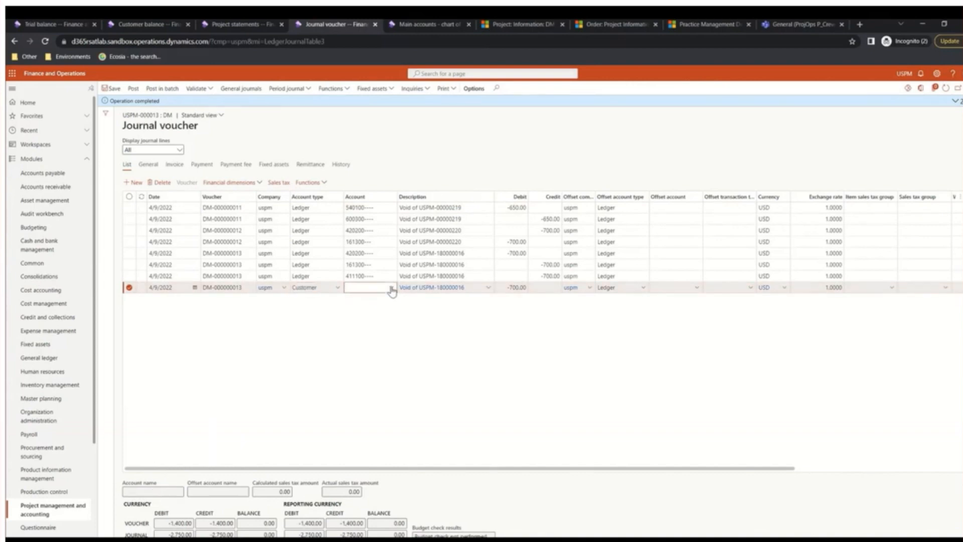
left_click(392, 288)
scroll(389, 346, "down", 3)
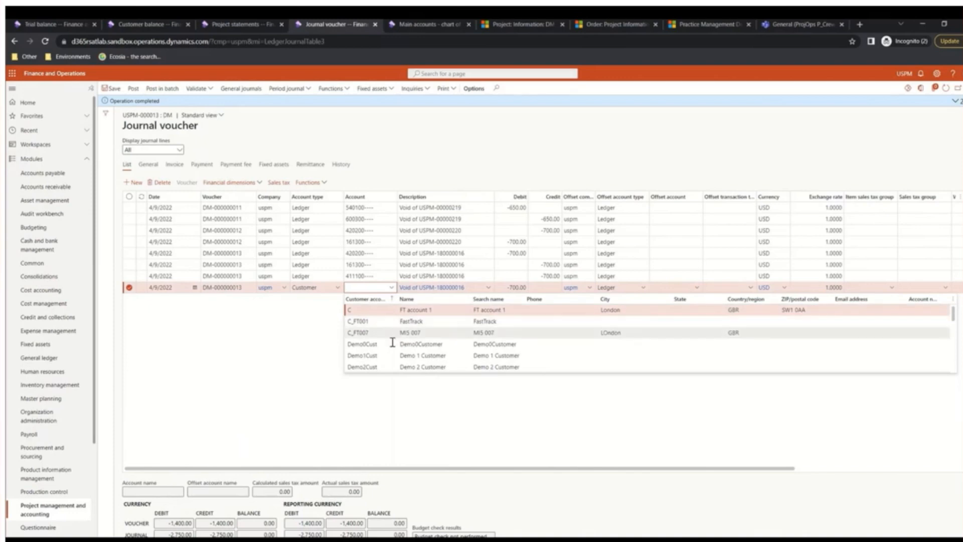
scroll(388, 347, "down", 3)
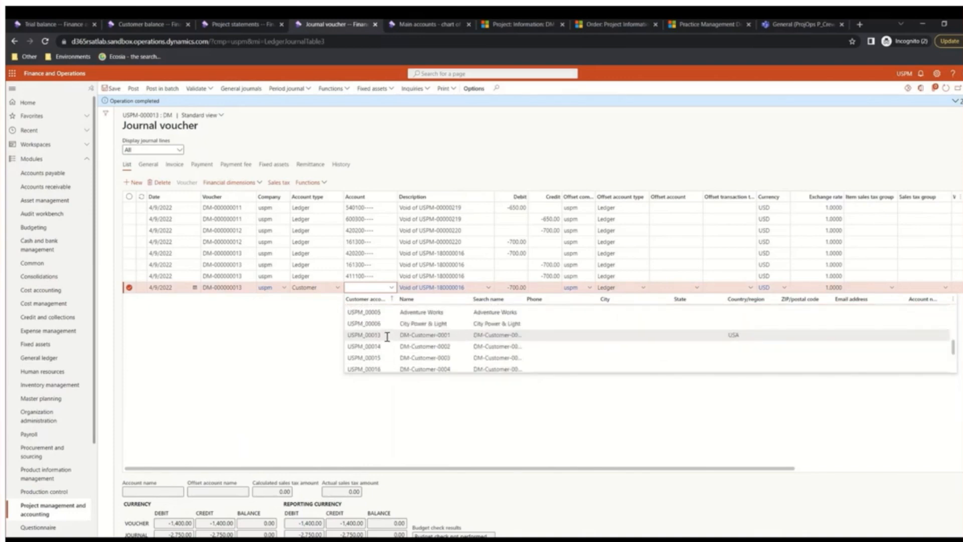
left_click(373, 343)
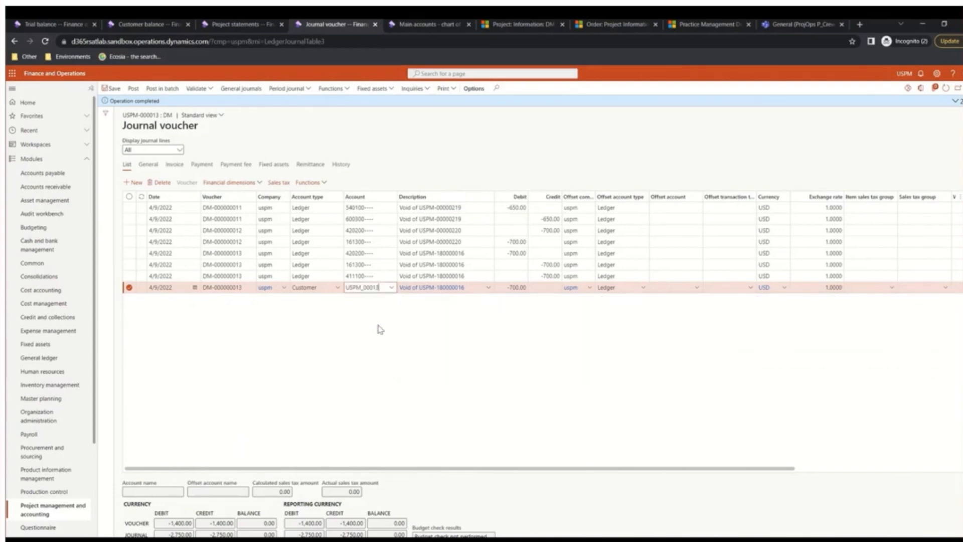
Step: Validate and post the data migration journal with the reversed ledger lines
left_click(206, 90)
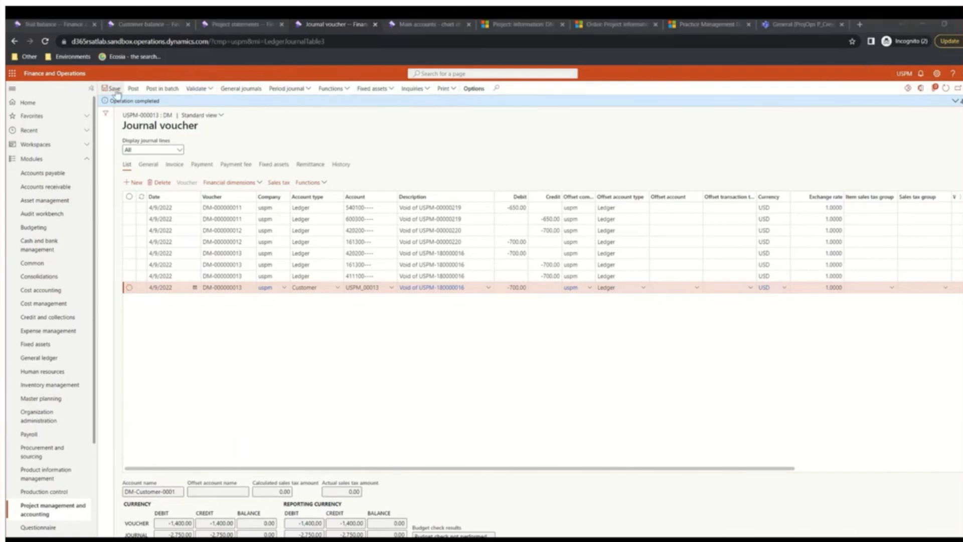
left_click(133, 90)
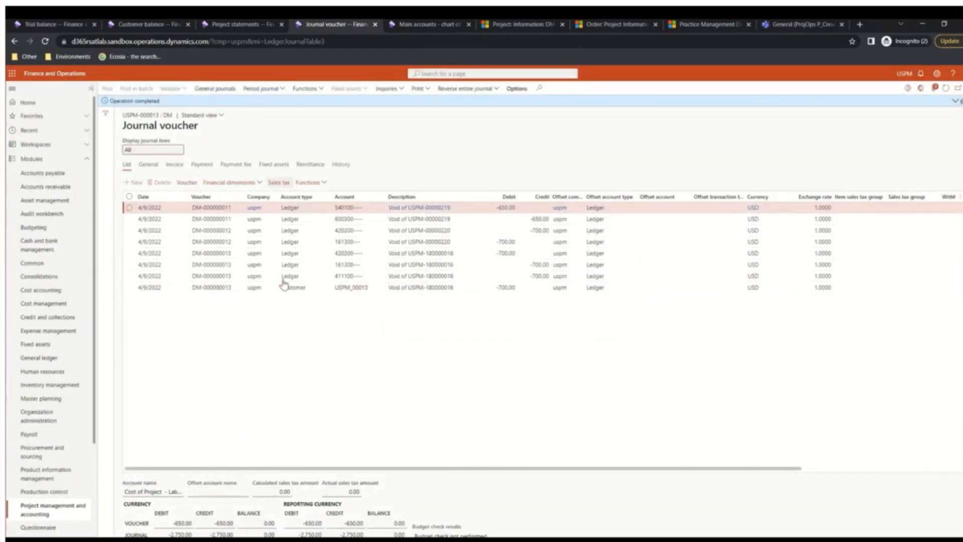
Step: Recalculate the trial balance to check the effect of the reversing journal
left_click(57, 25)
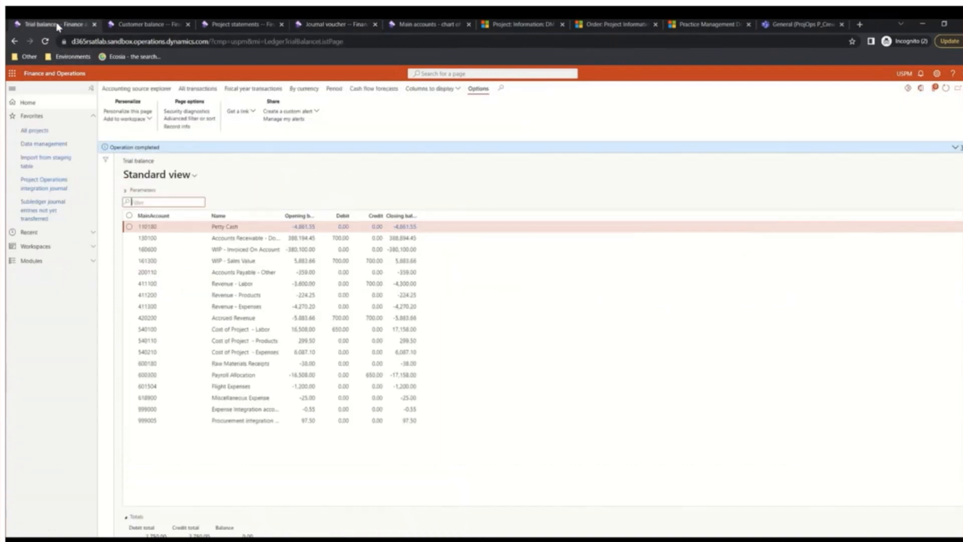
left_click(125, 192)
left_click(150, 262)
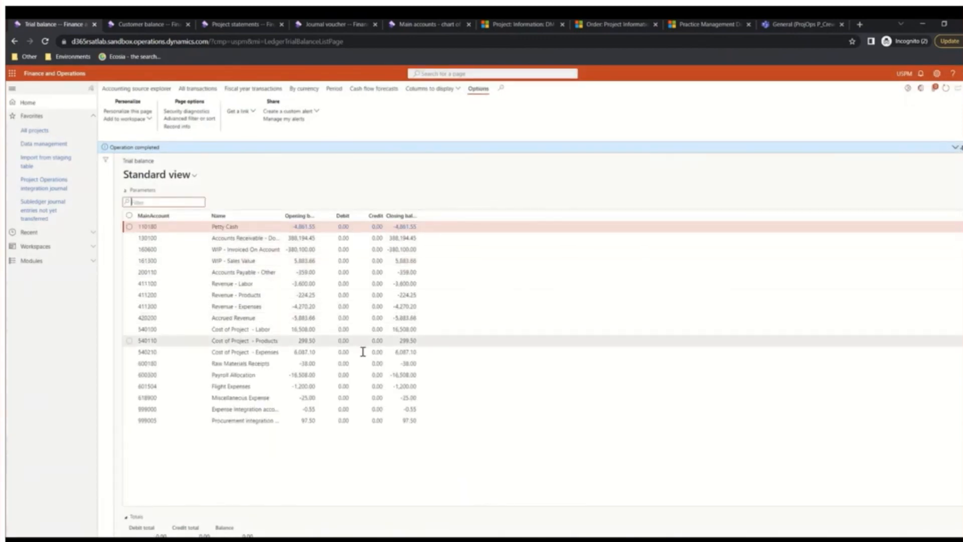
Step: Refresh the customer balance of DM-Customer-0001 and recalculate the project statement of DM-Project-0004
left_click(138, 26)
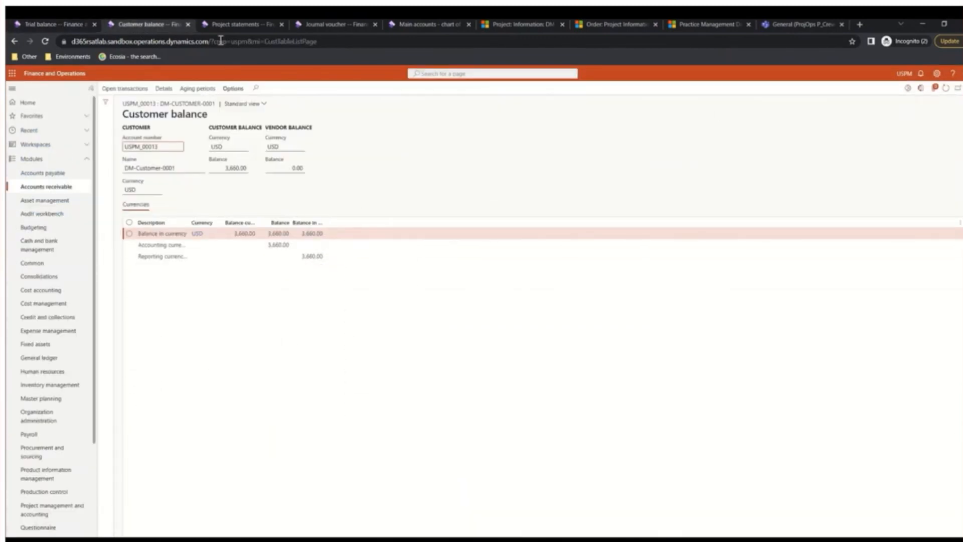
left_click(946, 88)
left_click(247, 29)
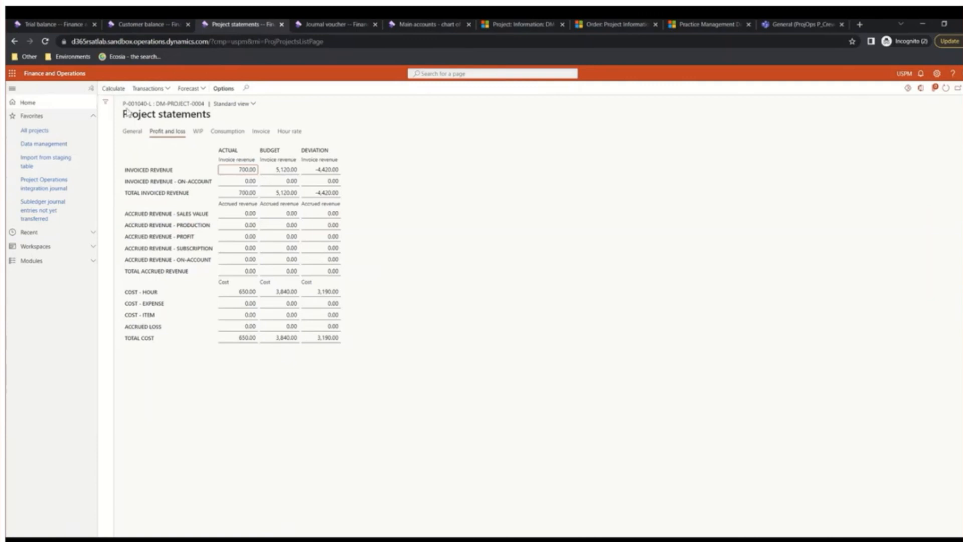
left_click(116, 91)
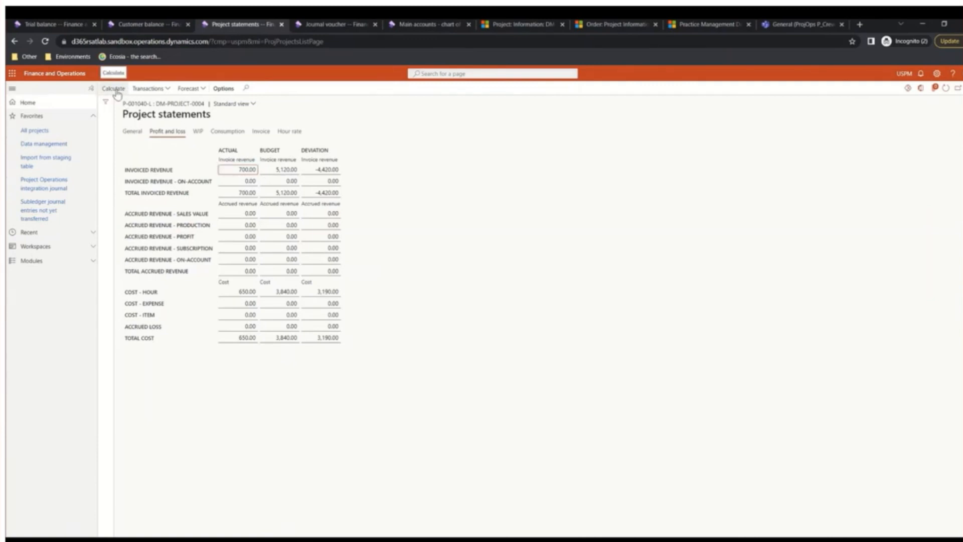